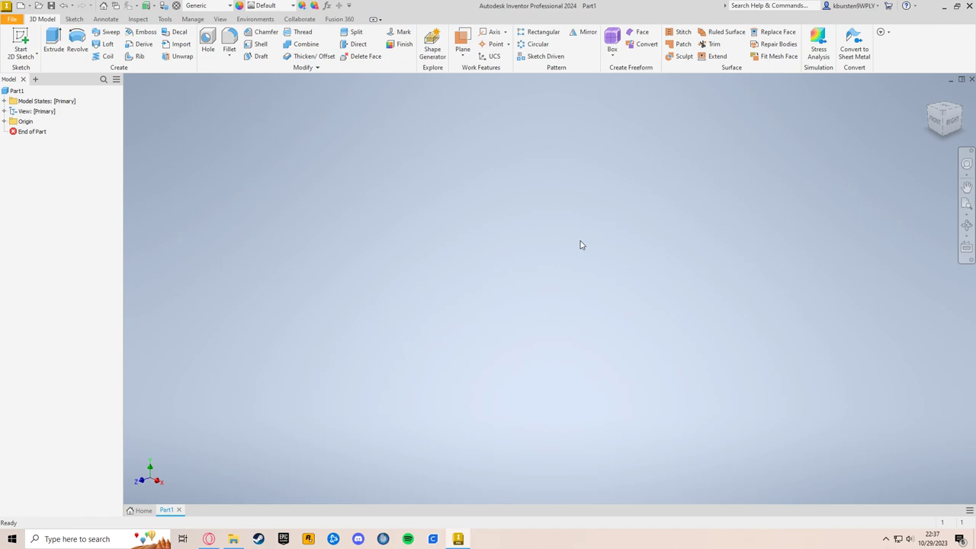
Step: Start a sketch on the front (XY) plane and draw a 4 in wide by 2 in high rectangle left of the origin
left_click(30, 42)
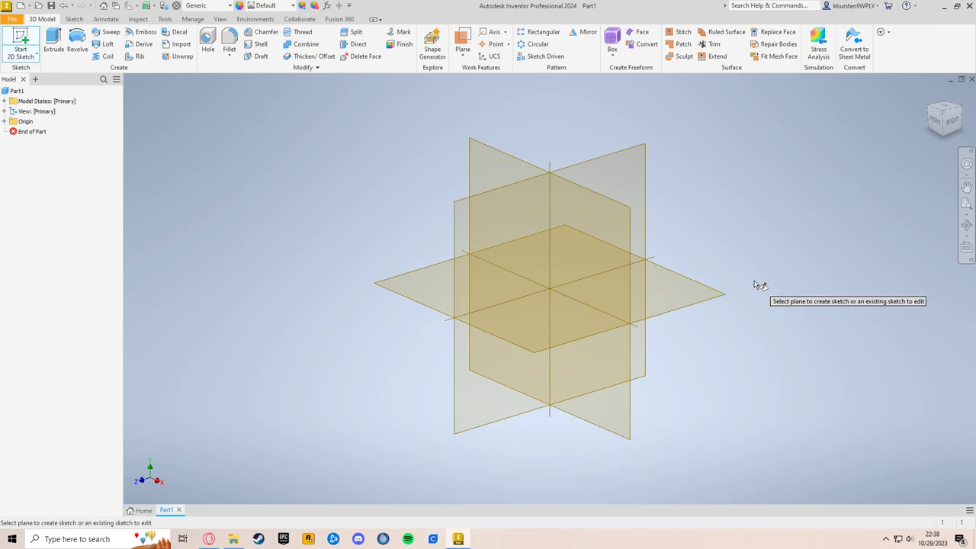
left_click(607, 250)
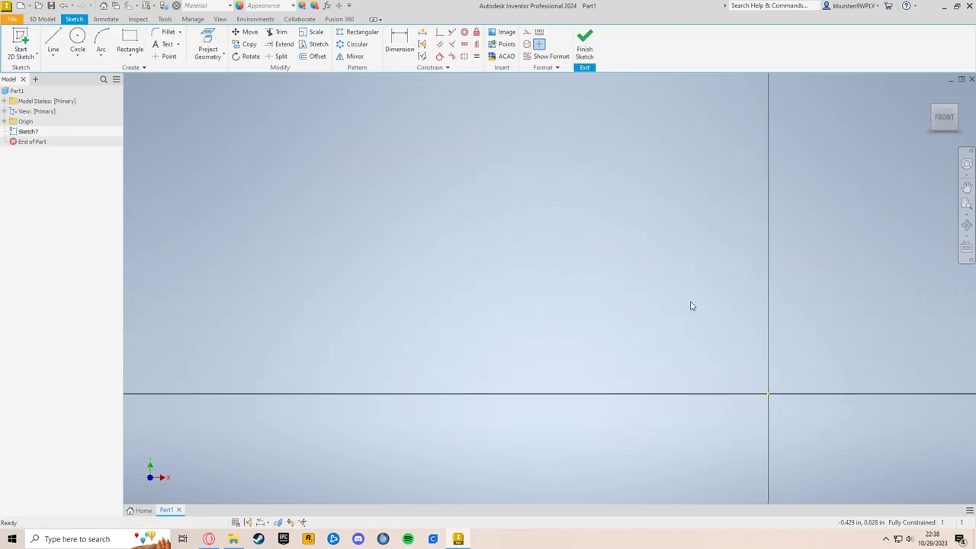
left_click(130, 40)
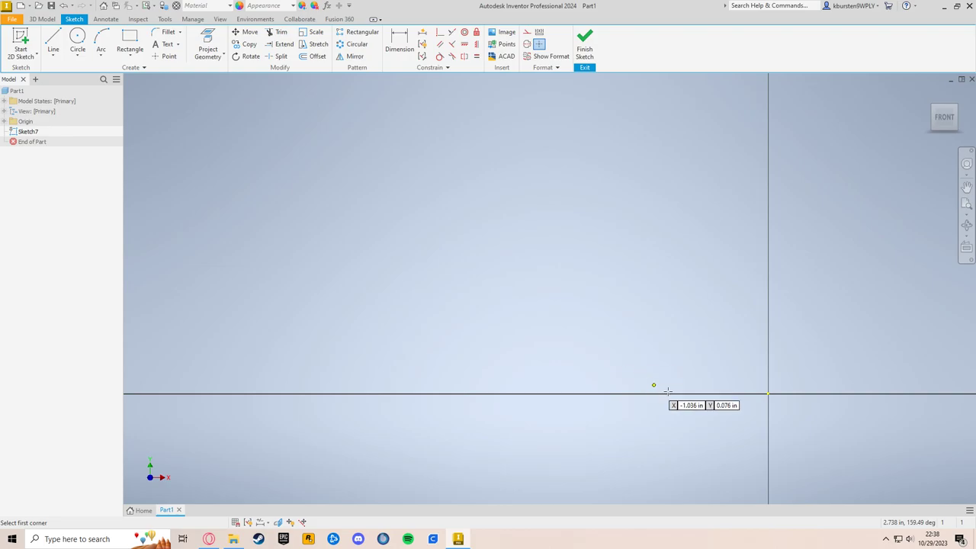
left_click(724, 394)
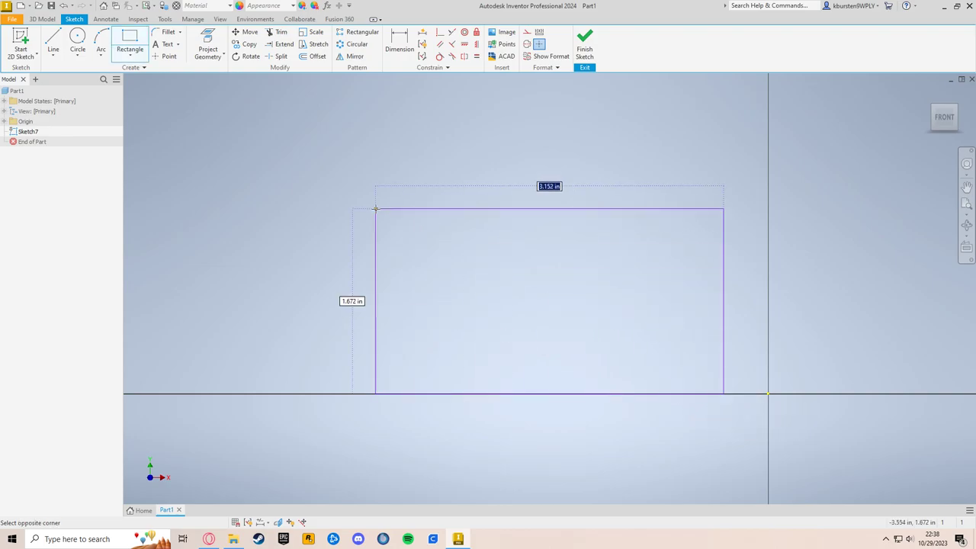
type("4")
key("Tab")
type("2")
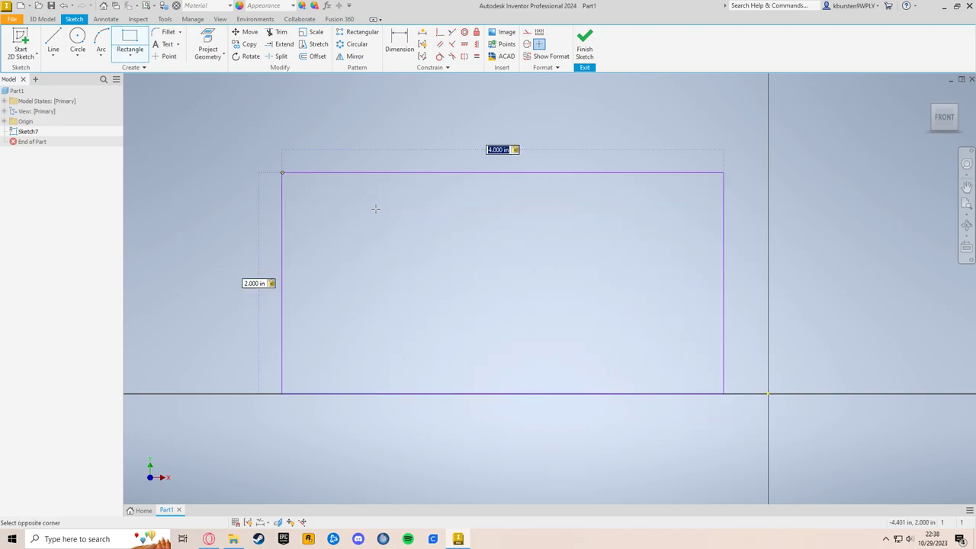
key("Return")
Step: Dimension the rectangle's right edge 1 in horizontally from the origin point
key("d")
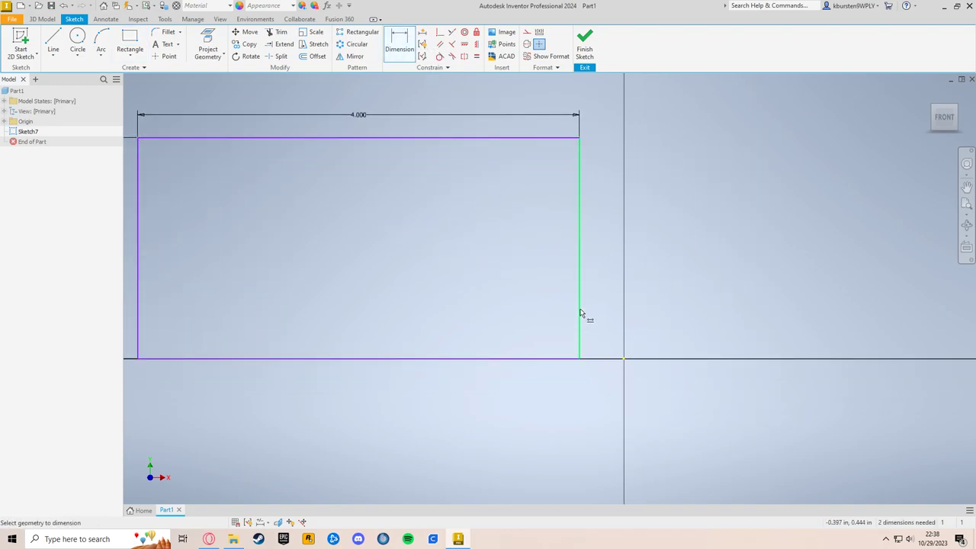
left_click(580, 312)
left_click(625, 359)
left_click(608, 326)
type("1")
key("Return")
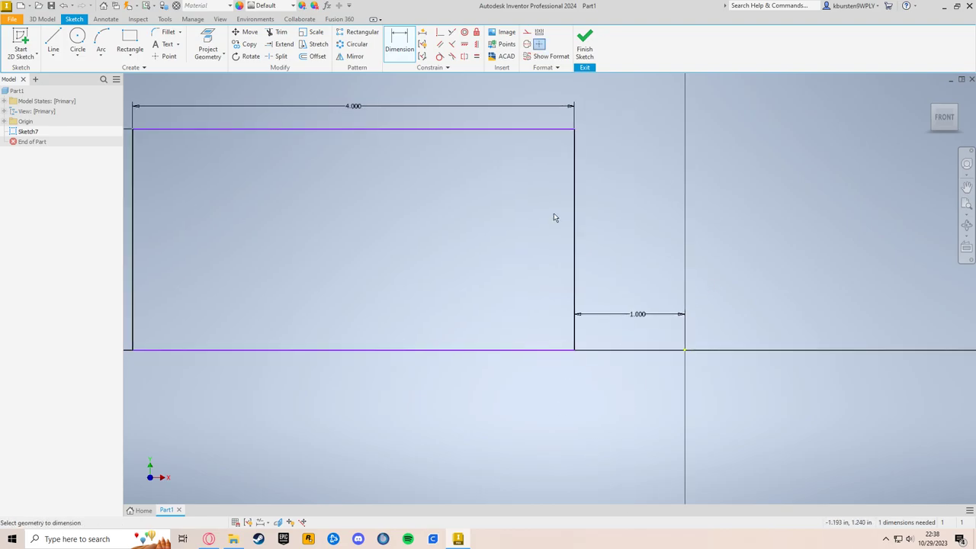
Step: Try making the rectangle's bottom edge coincident with the origin point, and undo that constraint
left_click(441, 33)
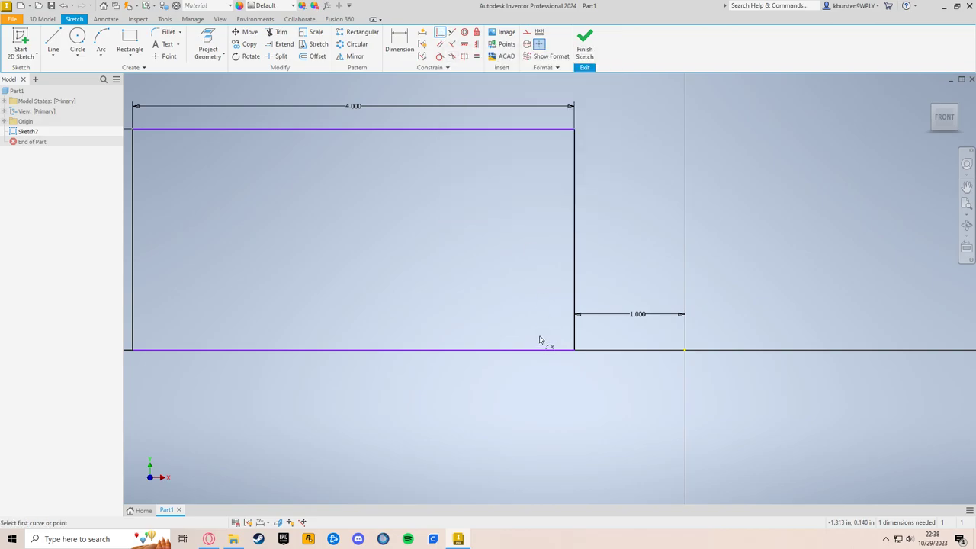
left_click(523, 350)
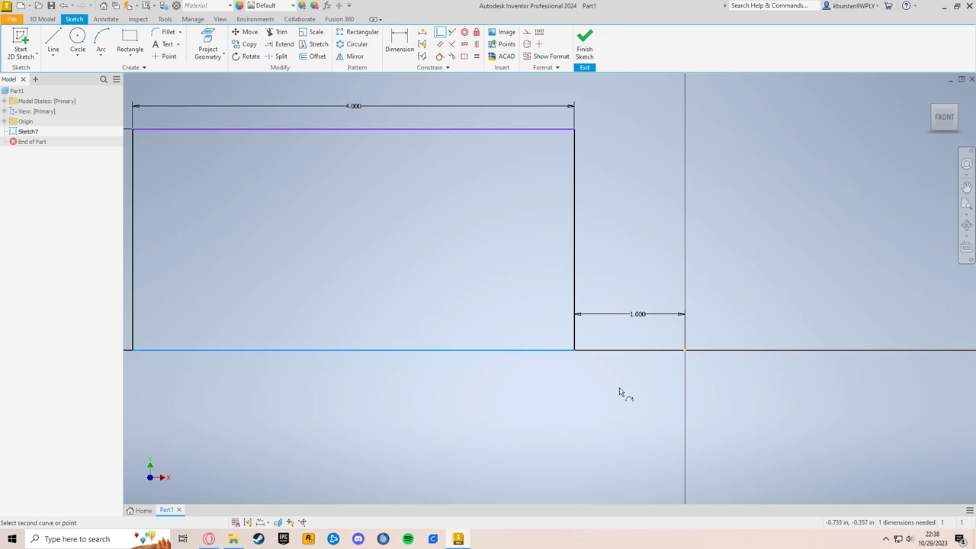
left_click(684, 351)
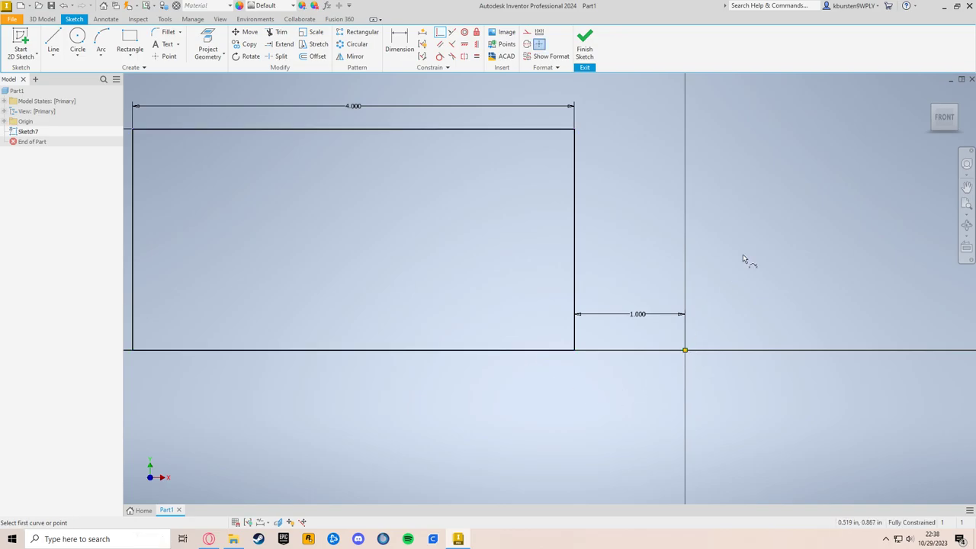
key("ctrl+z")
mouse_move(597, 402)
middle_mouse_down()
mouse_move(648, 382)
mouse_move(688, 407)
middle_mouse_up()
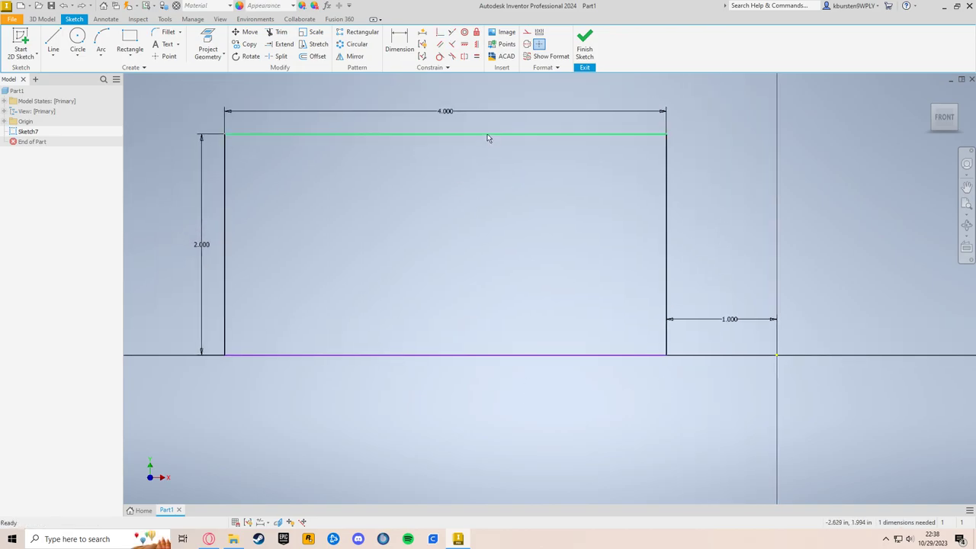
Step: Move the rectangle up and down by its top edge to test its remaining vertical freedom
mouse_move(488, 138)
left_mouse_down()
mouse_move(505, 331)
mouse_move(501, 92)
mouse_move(470, 386)
mouse_move(481, 236)
mouse_move(499, 264)
mouse_move(533, 256)
left_mouse_up()
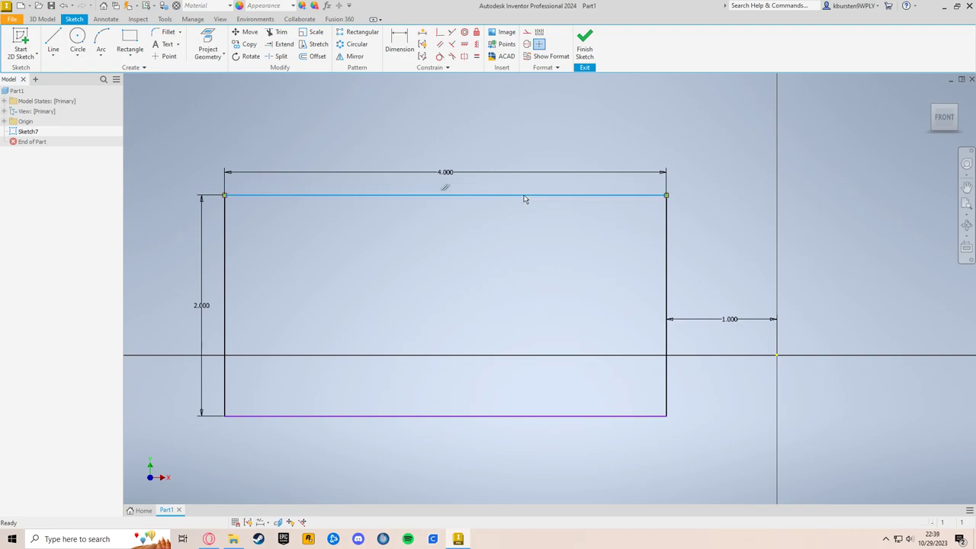
left_click_drag(523, 197, 721, 271)
left_click_drag(525, 202, 529, 393)
middle_click_drag(530, 271, 466, 121)
scroll(467, 122, "up", 2)
middle_click_drag(636, 322, 623, 359)
left_click(592, 346)
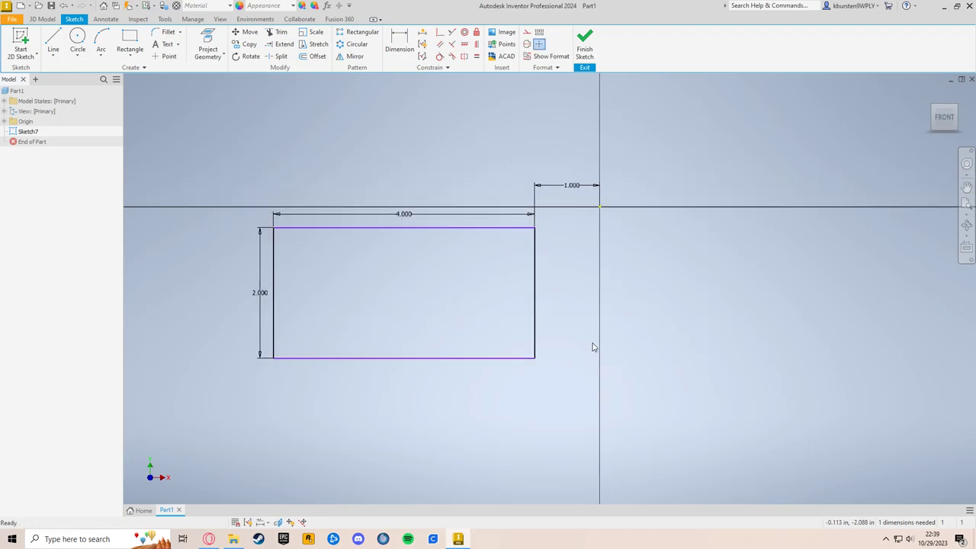
Step: Constrain the rectangle's bottom edge coincident with the origin point and finish the sketch
left_click(440, 33)
left_click(471, 358)
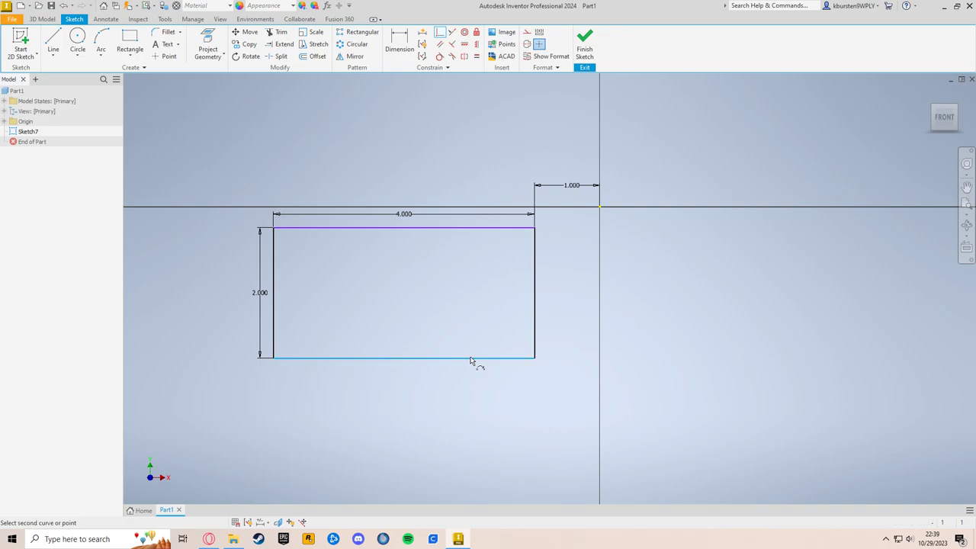
left_click(602, 207)
scroll(650, 255, "up", 3)
middle_click_drag(622, 198, 641, 346)
scroll(622, 303, "down", 3)
middle_click_drag(518, 287, 581, 237)
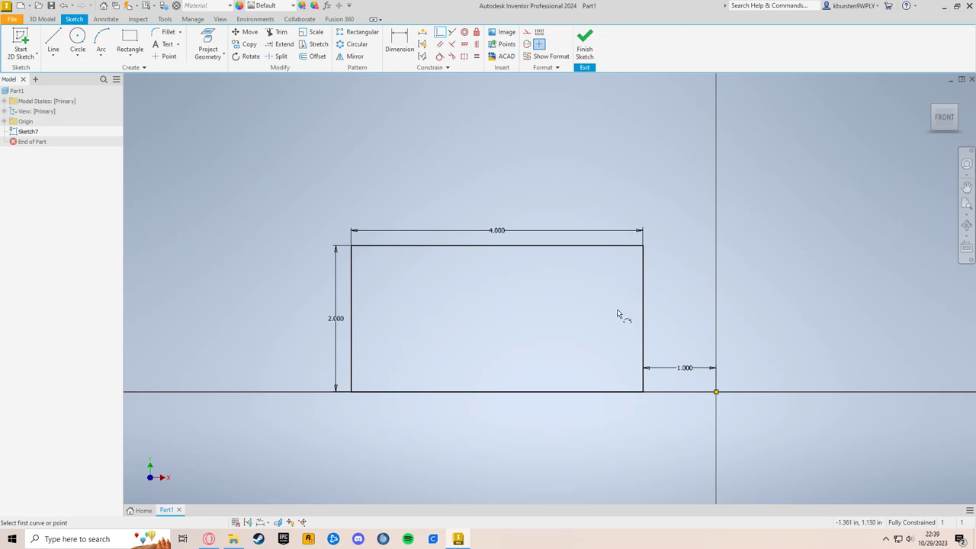
middle_click_drag(683, 273, 668, 260)
key("Escape")
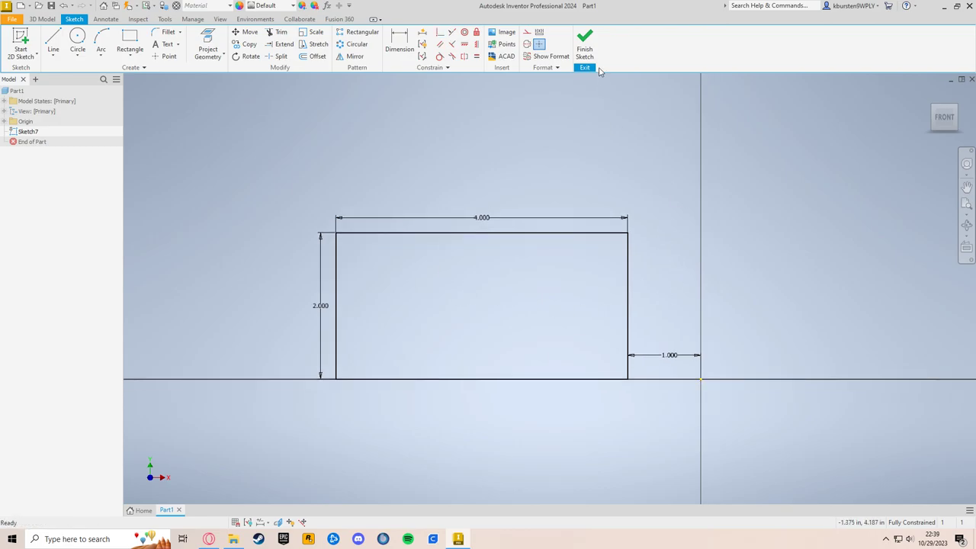
left_click(593, 53)
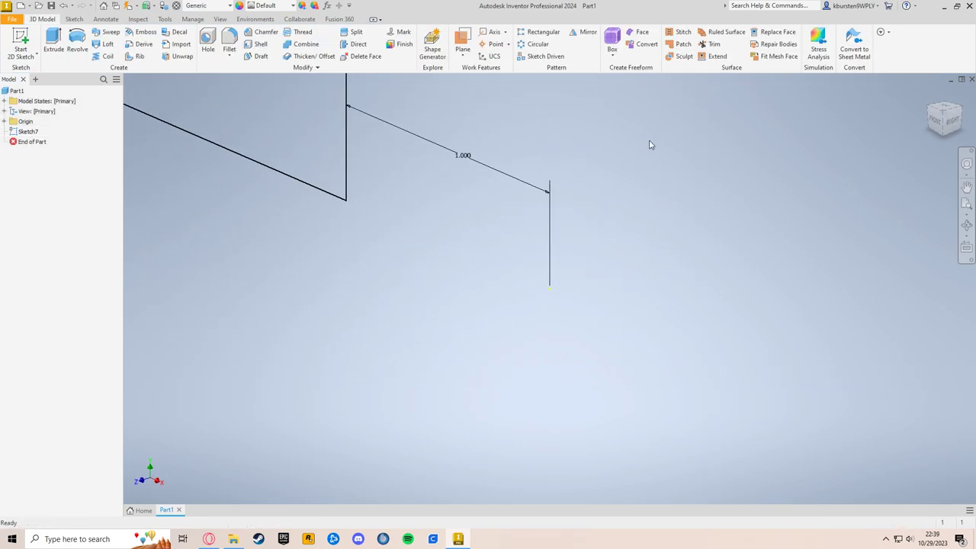
Step: Extrude the rectangle profile 2 in into a solid block
left_click(937, 108)
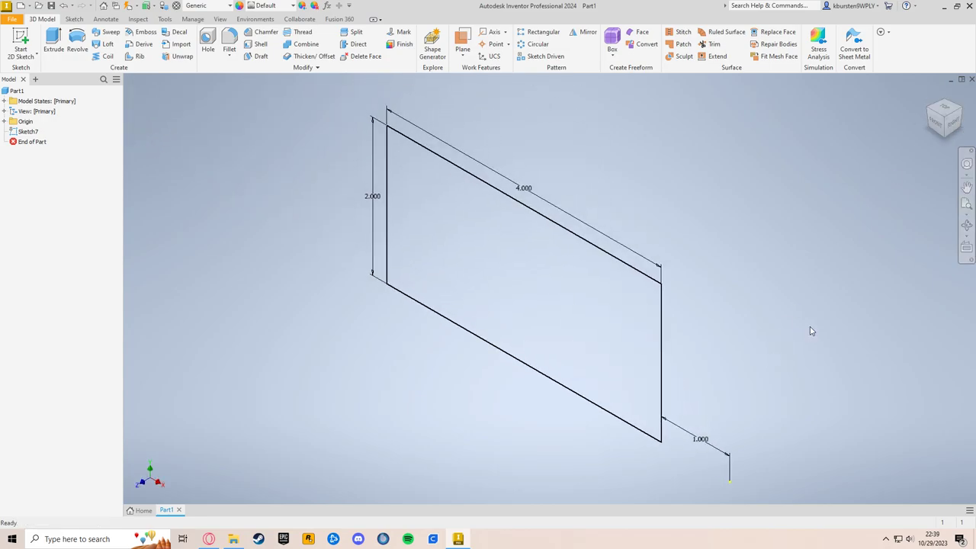
key("e")
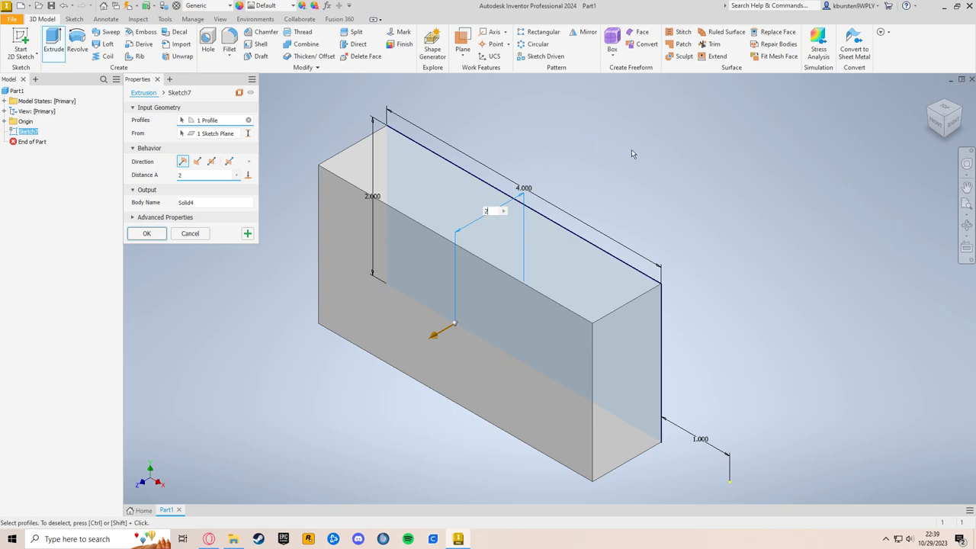
key("Return")
middle_click_drag(664, 210, 677, 175)
mouse_move(776, 303)
middle_mouse_down()
mouse_move(724, 270)
mouse_move(766, 296)
middle_mouse_up()
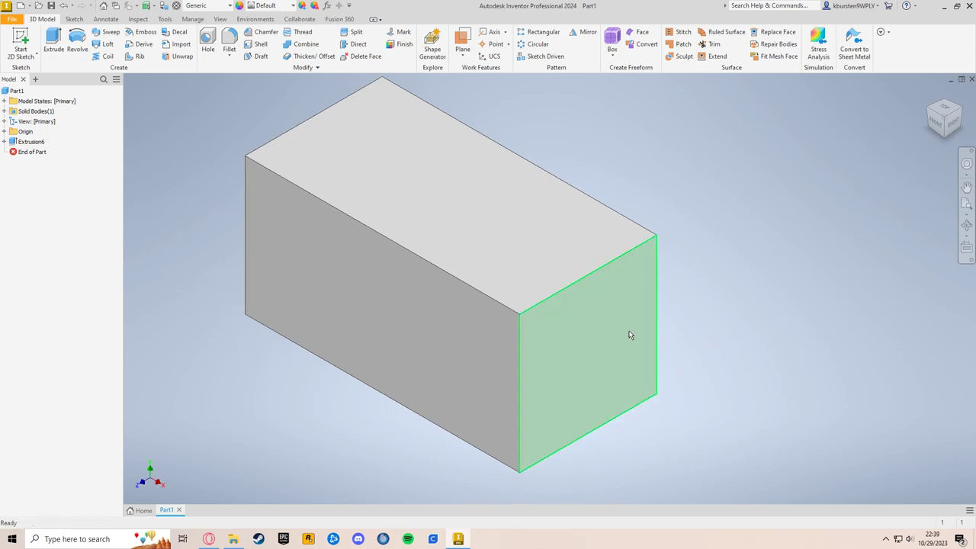
middle_click_drag(762, 279, 752, 274)
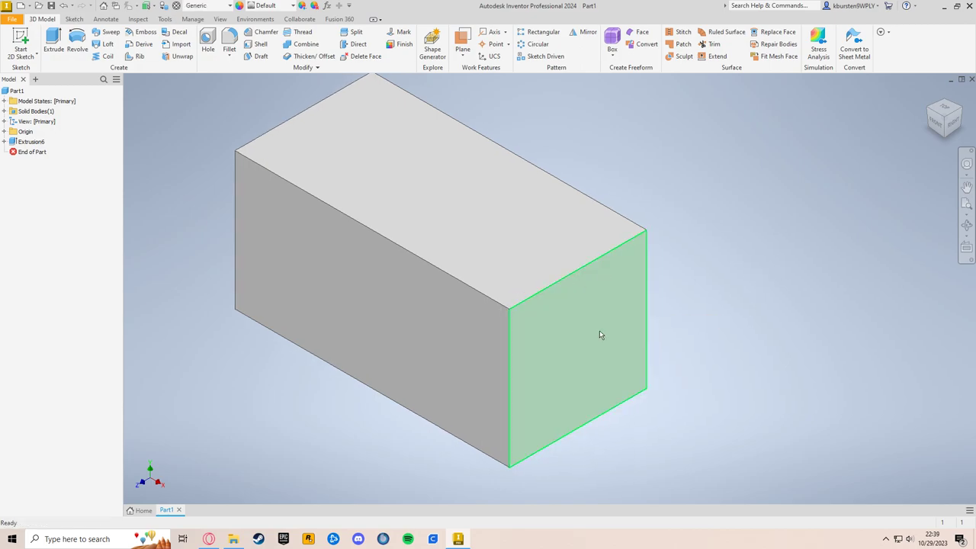
Step: Create a work plane offset 1 in outward from the block's right end face
left_click(629, 325)
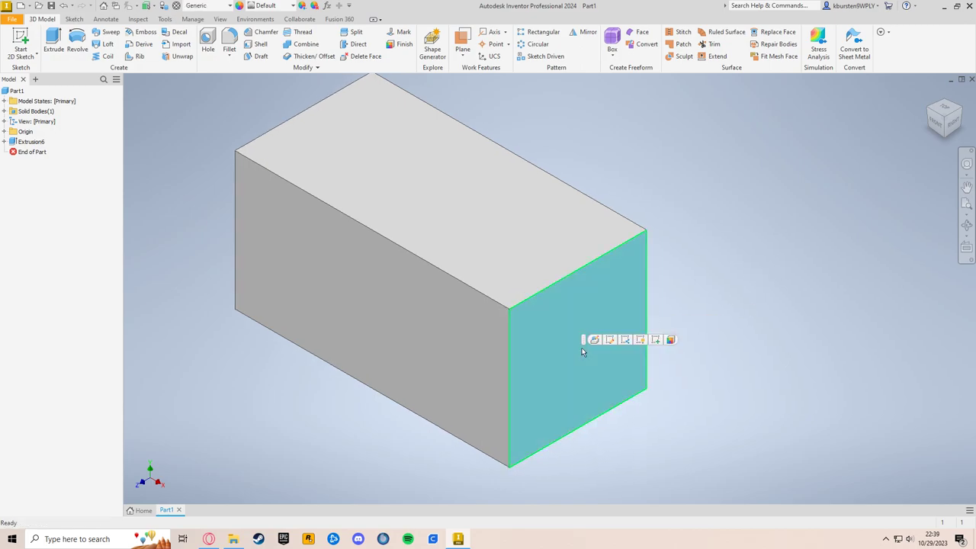
left_click(463, 53)
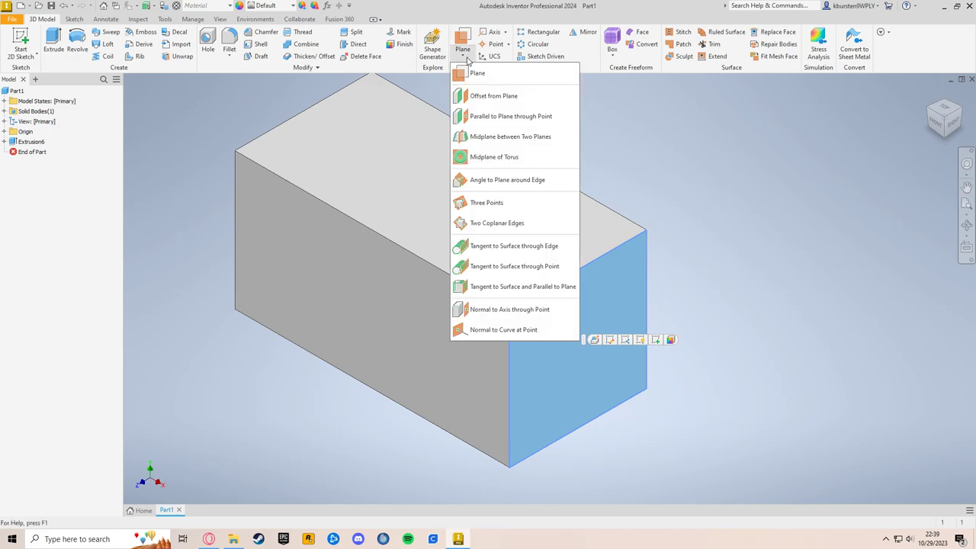
left_click(497, 97)
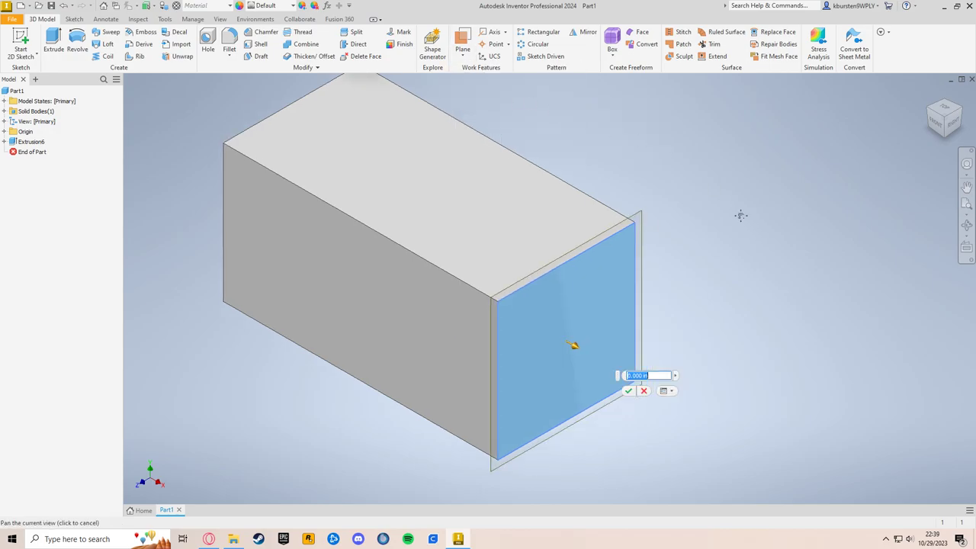
key("1")
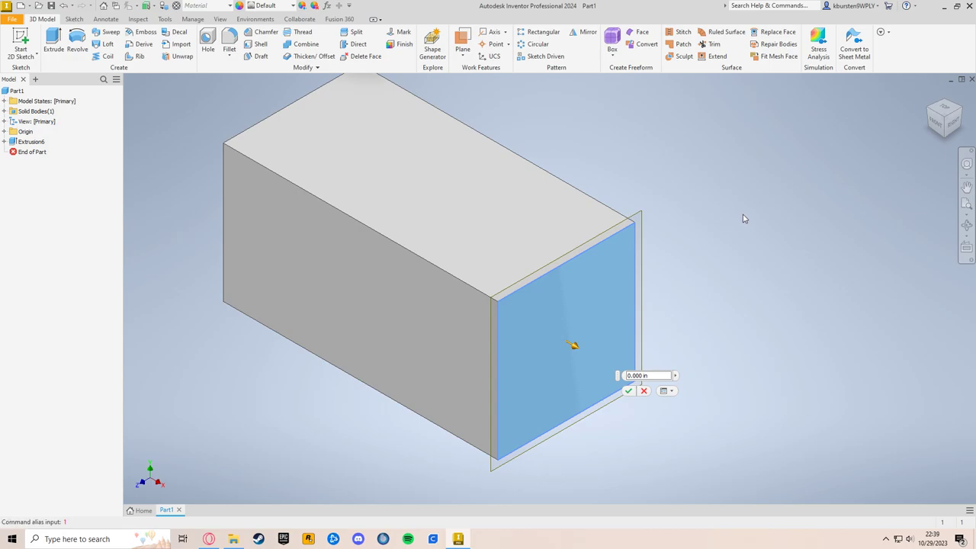
left_click(647, 375)
key("BackSpace")
key("BackSpace")
key("BackSpace")
key("BackSpace")
type("1")
key("Return")
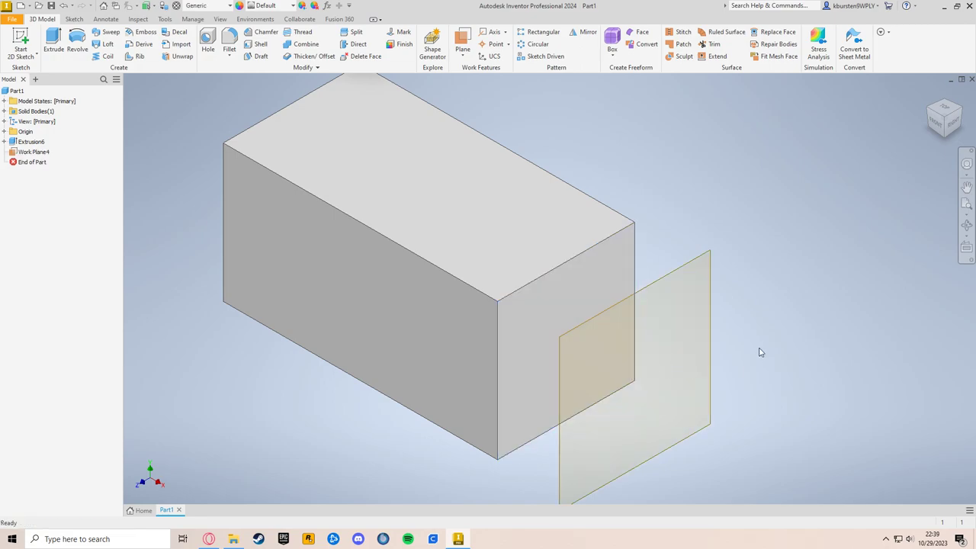
Step: Mirror the extruded block across the offset work plane
middle_click_drag(760, 344, 738, 301)
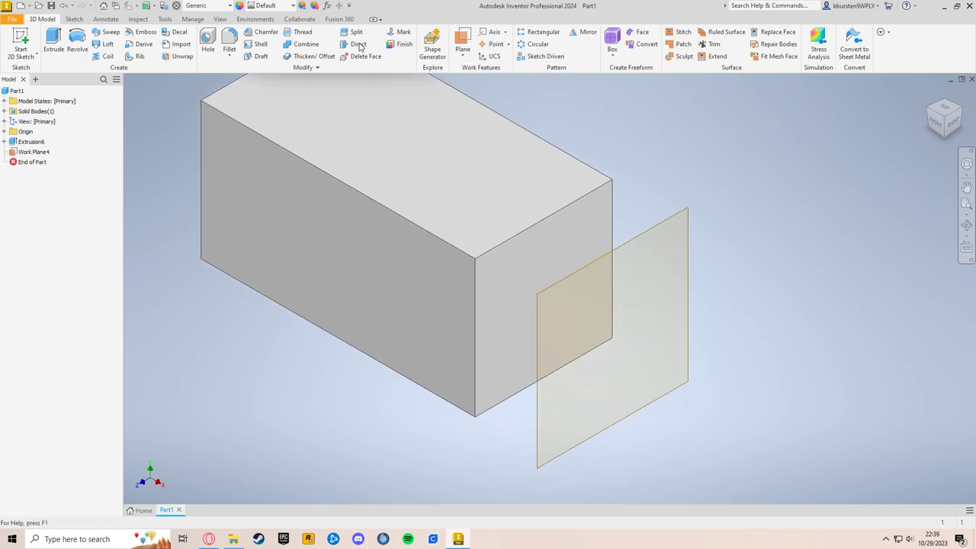
left_click(588, 35)
left_click(410, 191)
left_click(395, 210)
middle_click_drag(715, 159, 690, 142)
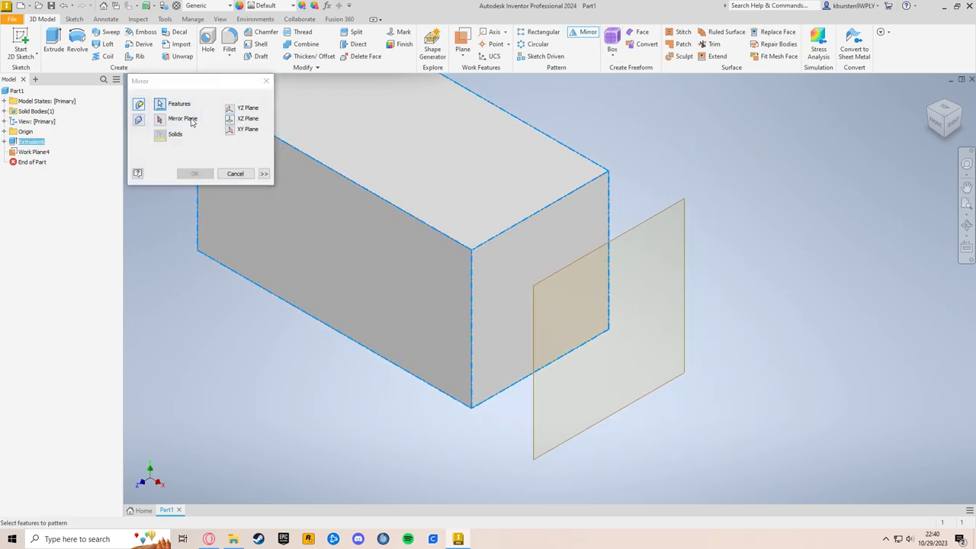
left_click(676, 210)
middle_click_drag(715, 280, 710, 276)
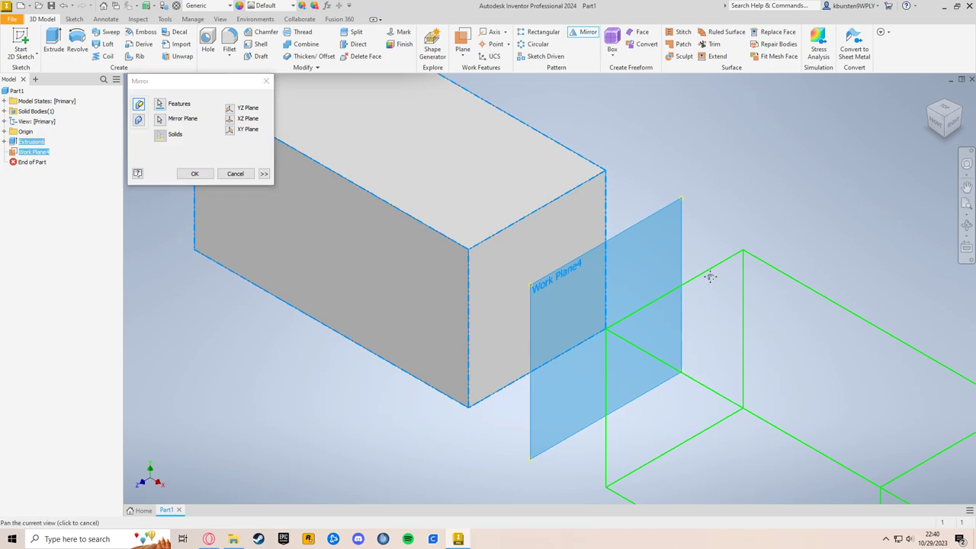
left_click(196, 175)
scroll(641, 316, "up", 3)
middle_click_drag(739, 235, 653, 196)
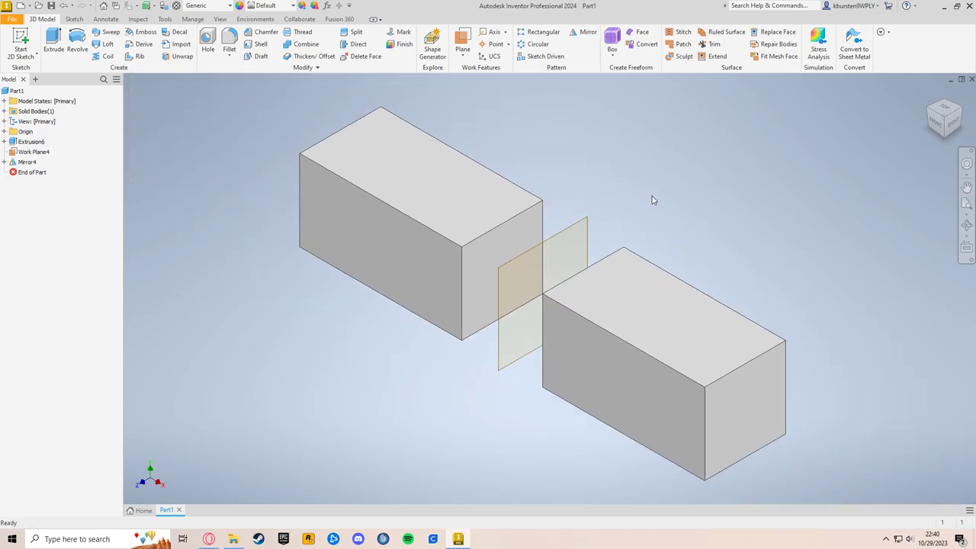
middle_click_drag(652, 200, 666, 211)
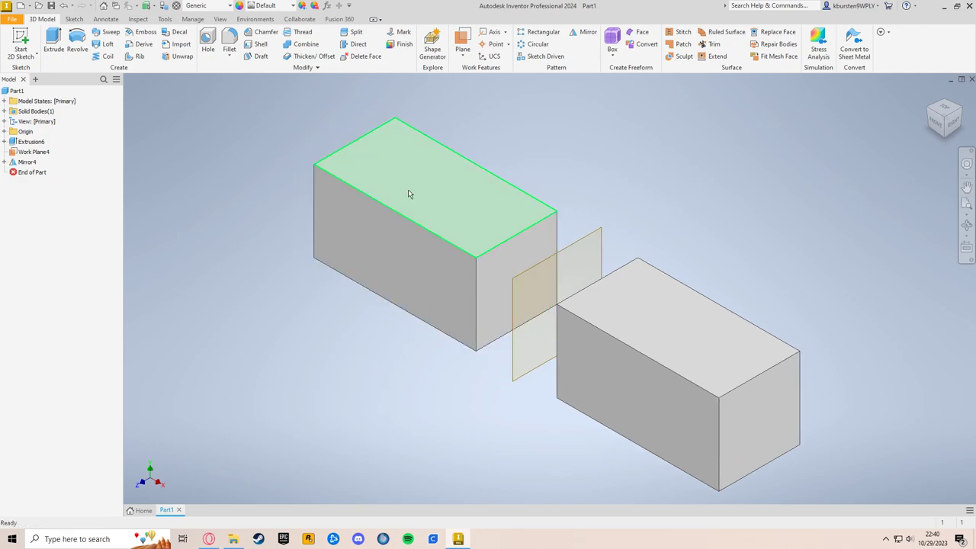
middle_click_drag(634, 211, 570, 168)
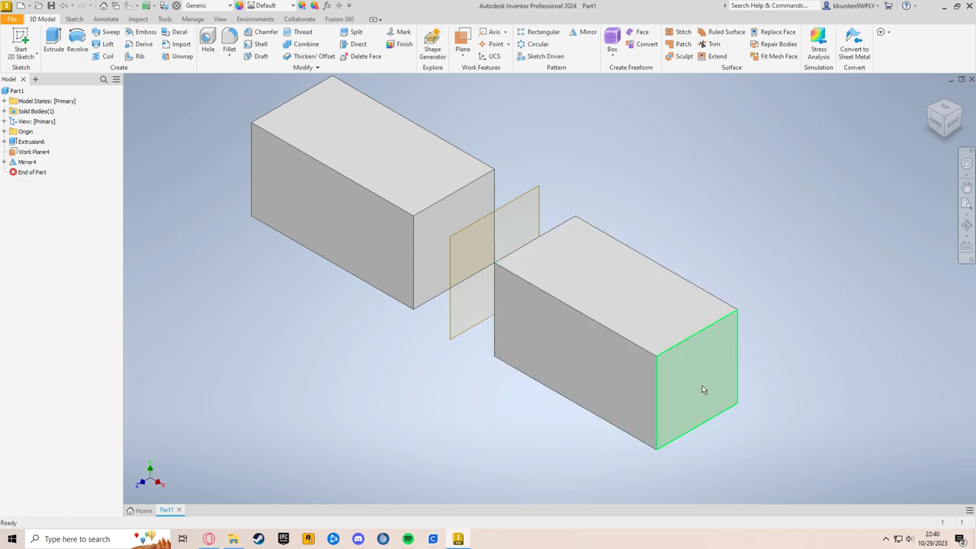
middle_click_drag(713, 252, 797, 300)
middle_click_drag(662, 203, 695, 234)
middle_click_drag(711, 191, 744, 152)
middle_click_drag(754, 198, 772, 220)
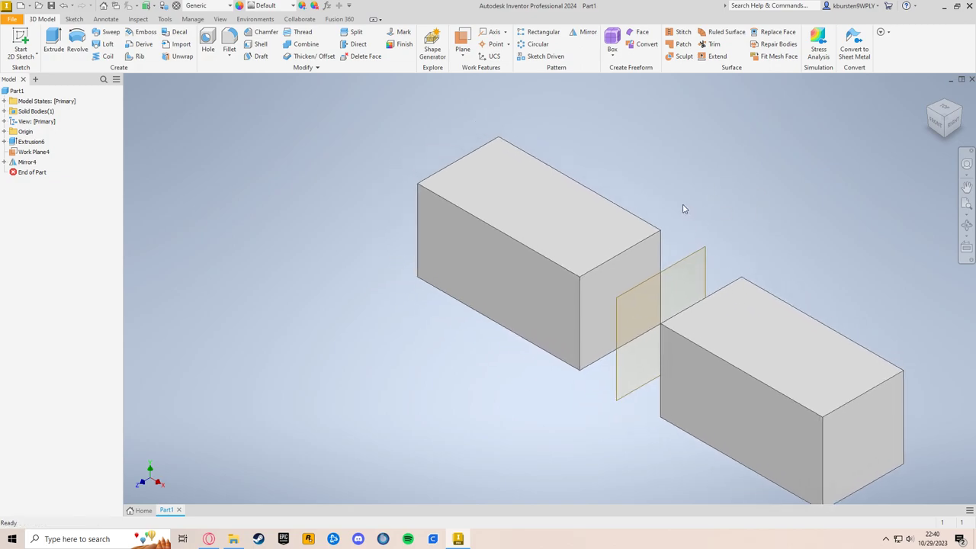
scroll(673, 194, "down", 3)
middle_click_drag(678, 191, 767, 140)
scroll(745, 177, "up", 3)
middle_click_drag(744, 175, 710, 213)
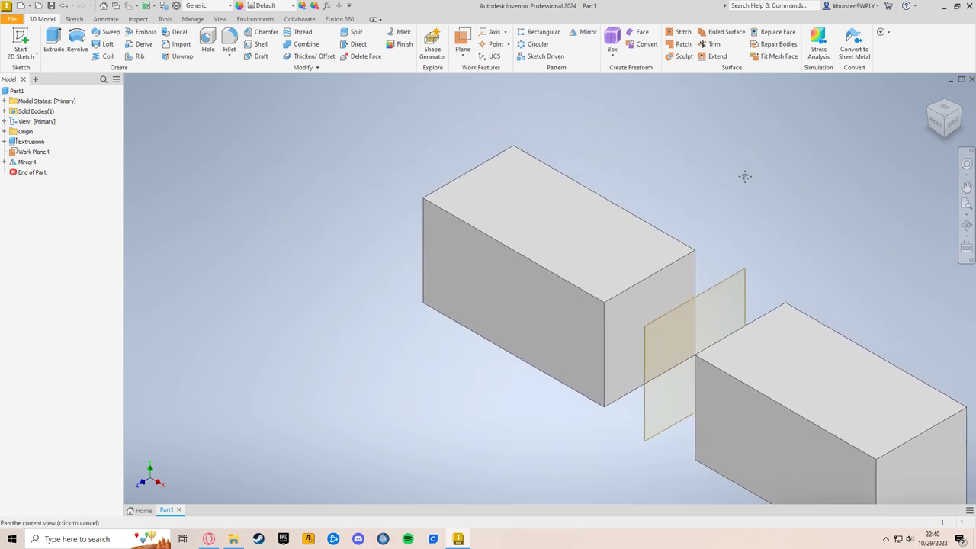
key("Escape")
middle_click_drag(740, 176, 735, 178)
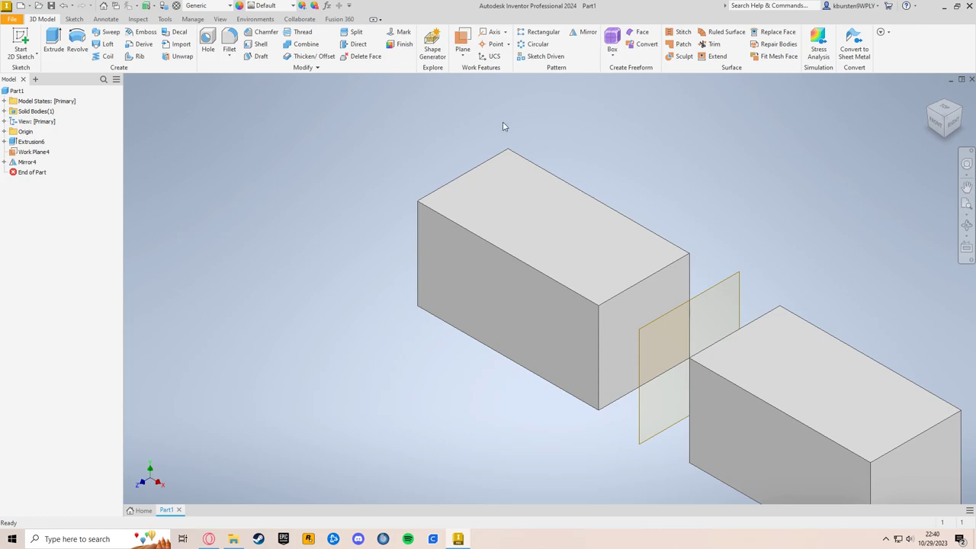
middle_click_drag(605, 126, 588, 124)
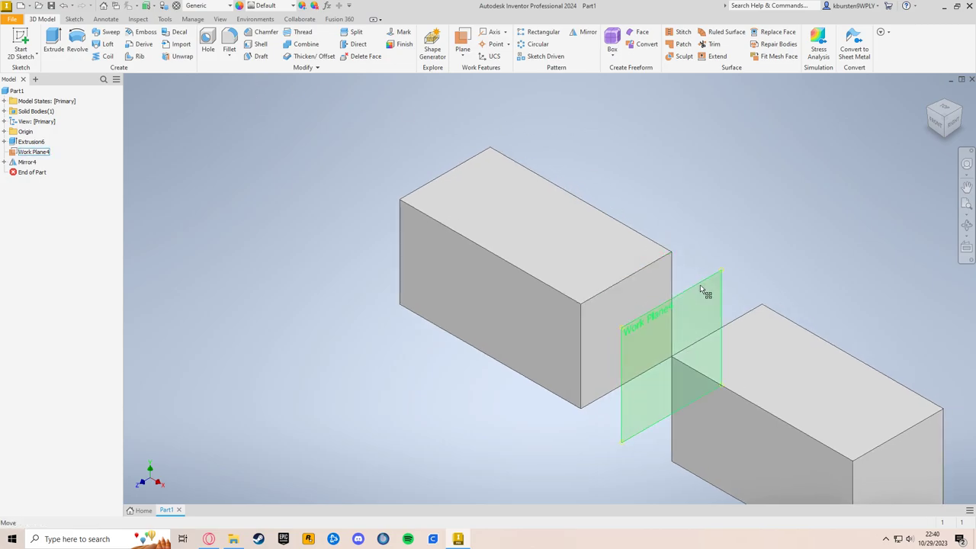
middle_click_drag(722, 255, 699, 233)
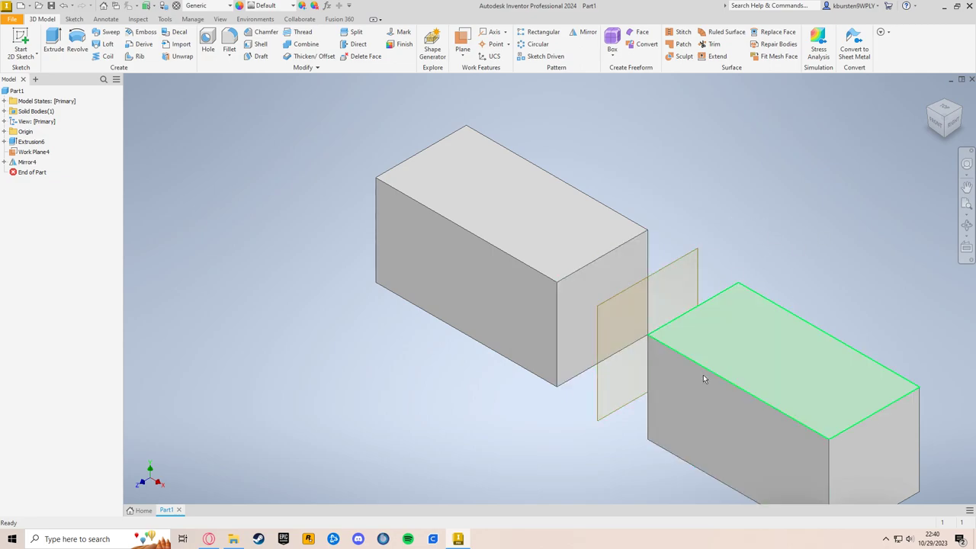
key("F2")
middle_click_drag(715, 229, 719, 250)
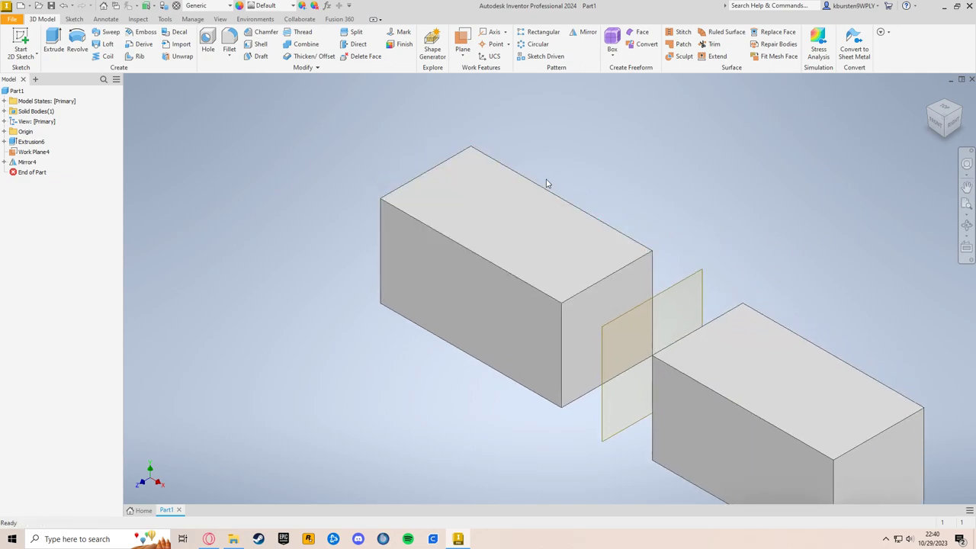
left_click(230, 40)
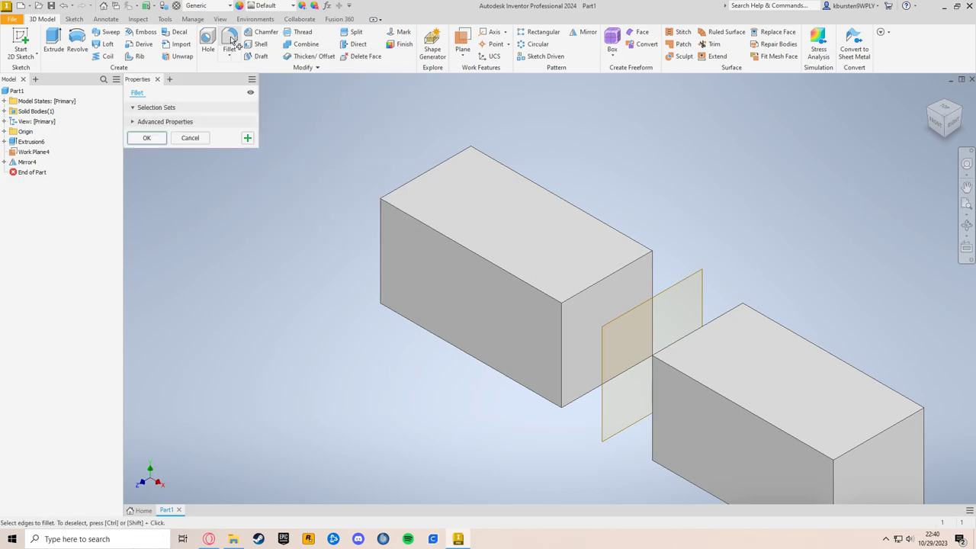
left_click(480, 258)
middle_click_drag(639, 174, 624, 197)
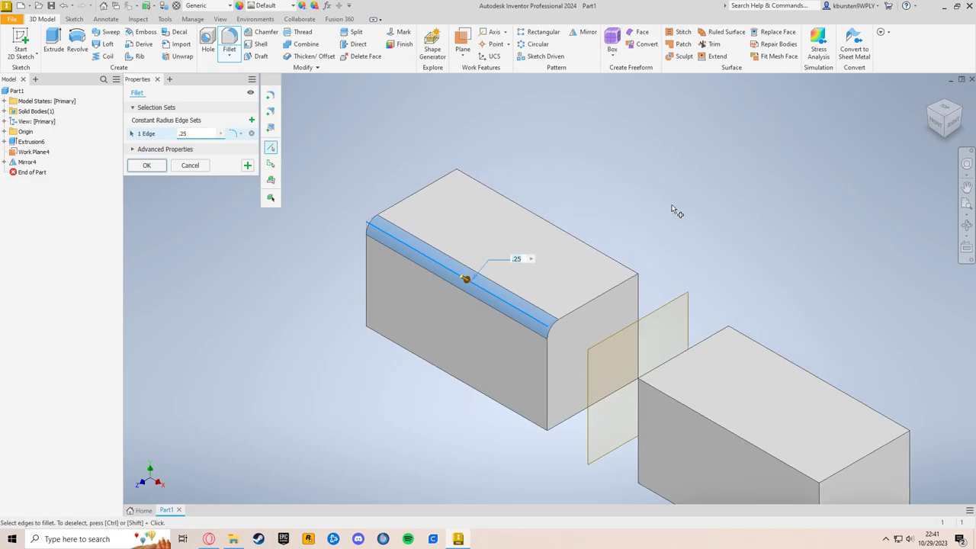
left_click(593, 300)
left_click(596, 249)
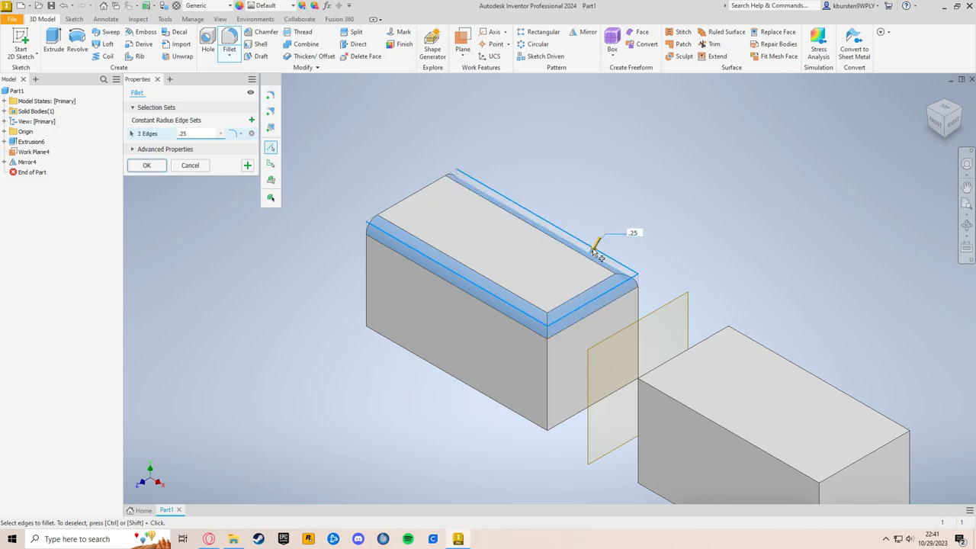
left_click(412, 206)
left_click(546, 381)
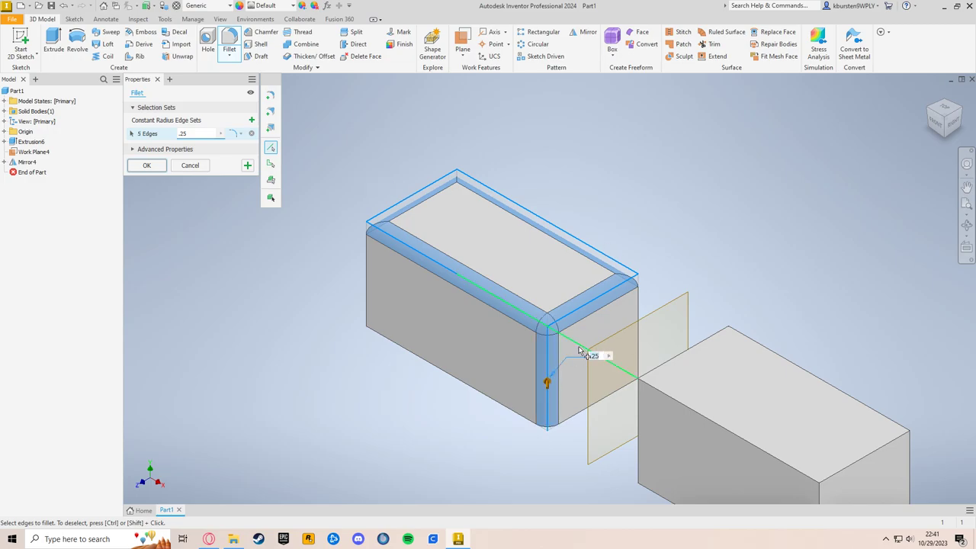
scroll(580, 358, "up", 3)
middle_click_drag(638, 220, 819, 221)
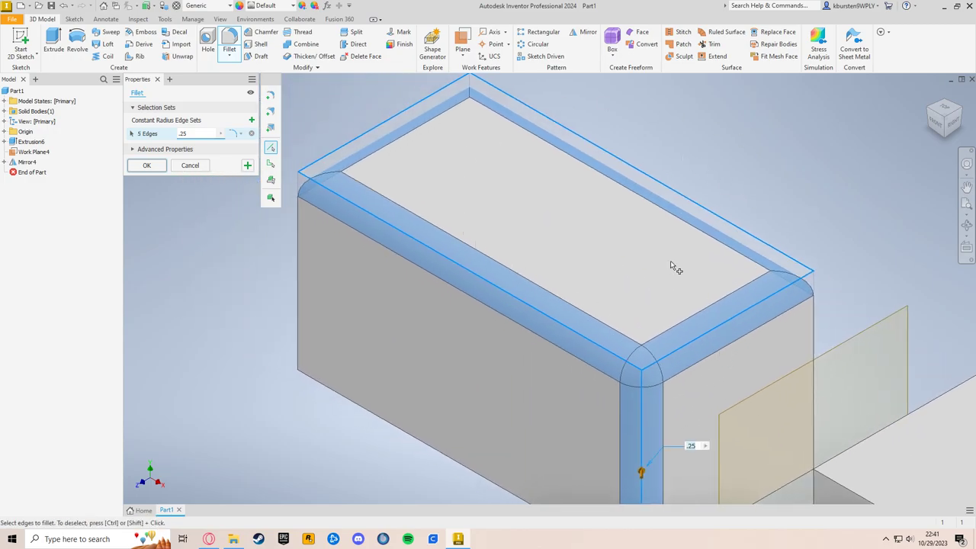
middle_click_drag(710, 300, 677, 292)
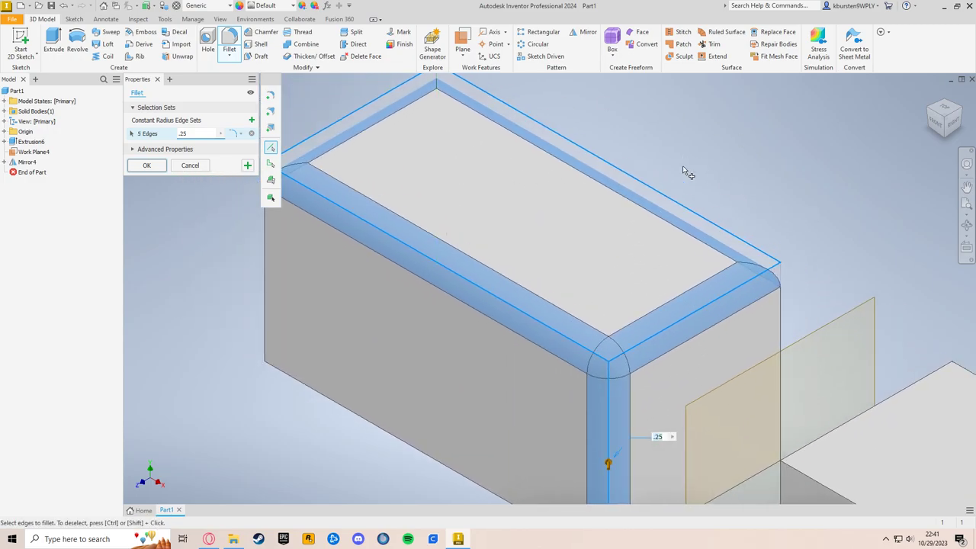
key("Escape")
Step: Fillet the original block's long front top edge with a 0.25 in radius
left_click(229, 39)
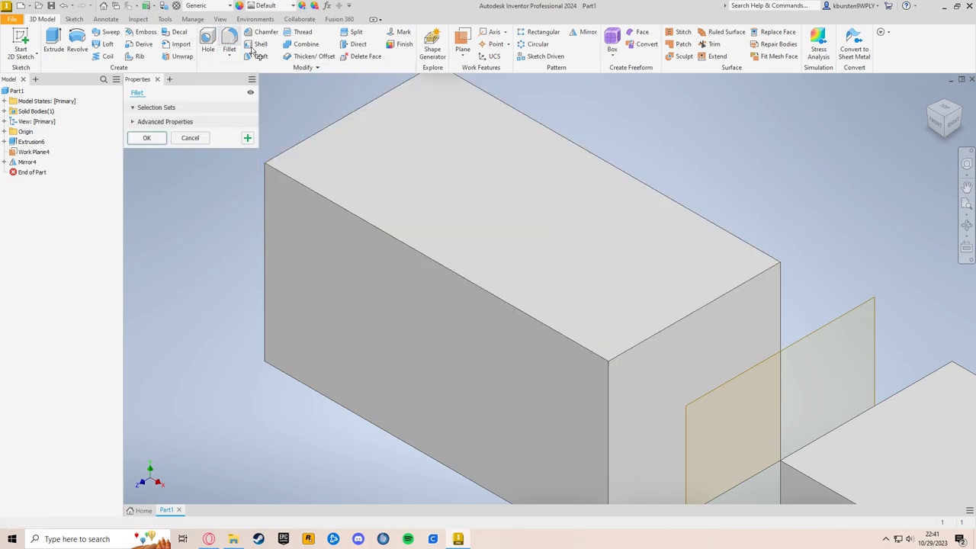
left_click(413, 258)
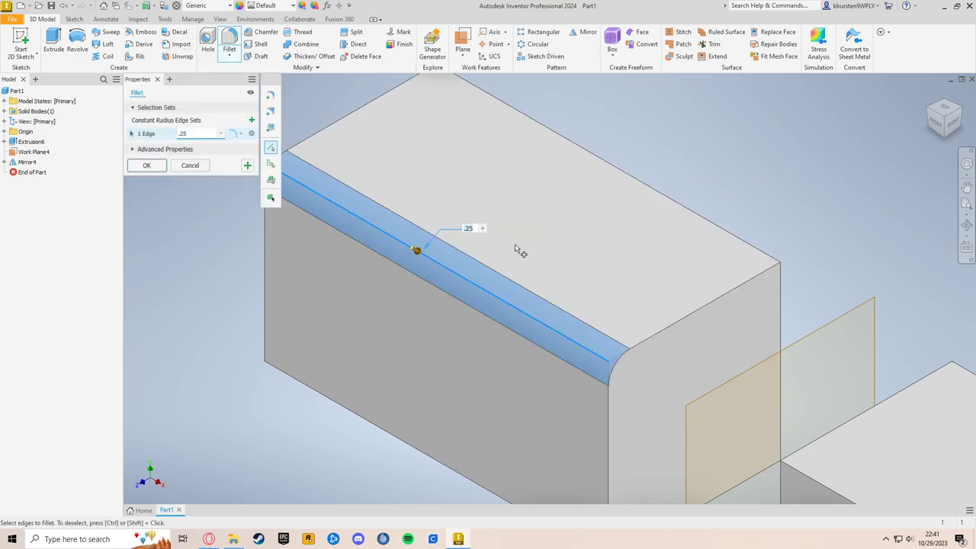
middle_click_drag(525, 252, 527, 269)
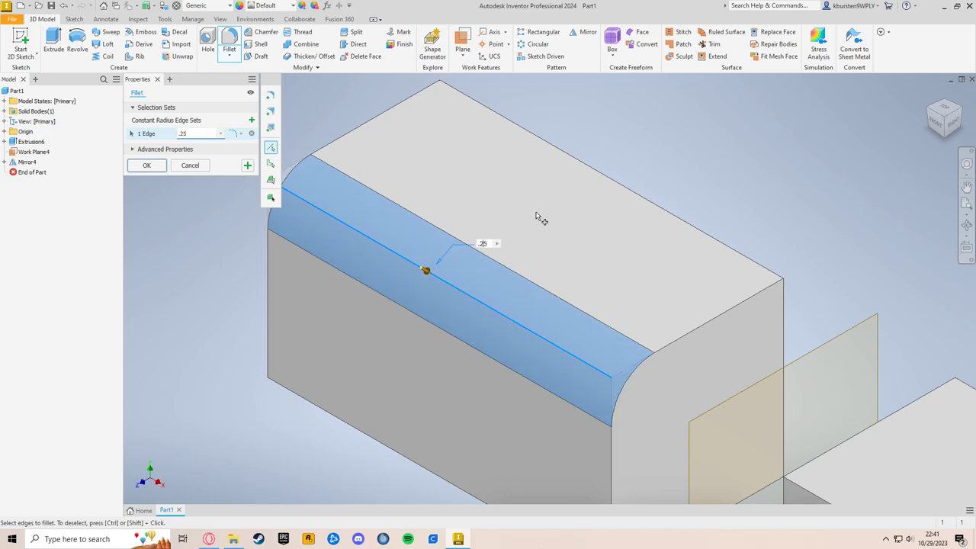
key("Return")
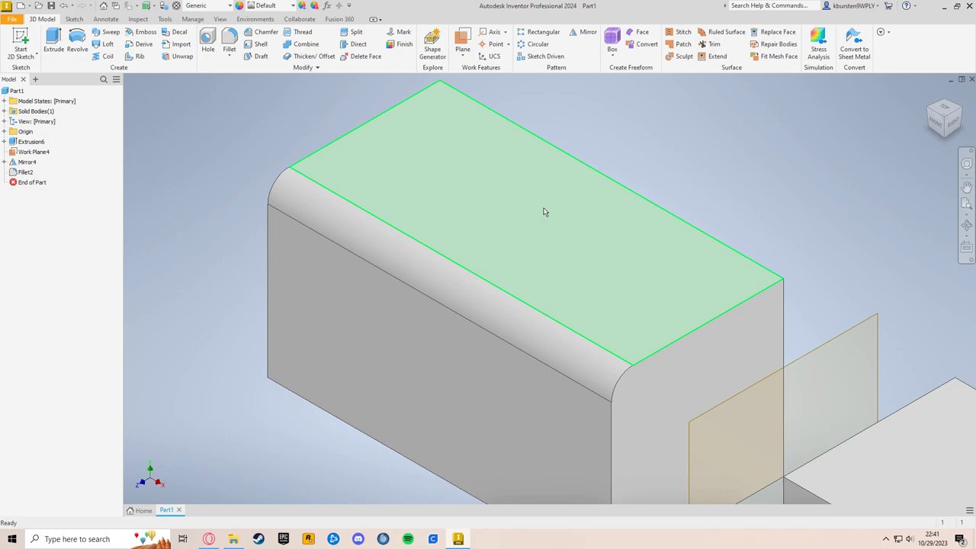
Step: Chamfer the long rear top edge of the filleted block with a distance of 0.25 in
middle_click_drag(750, 200, 722, 220)
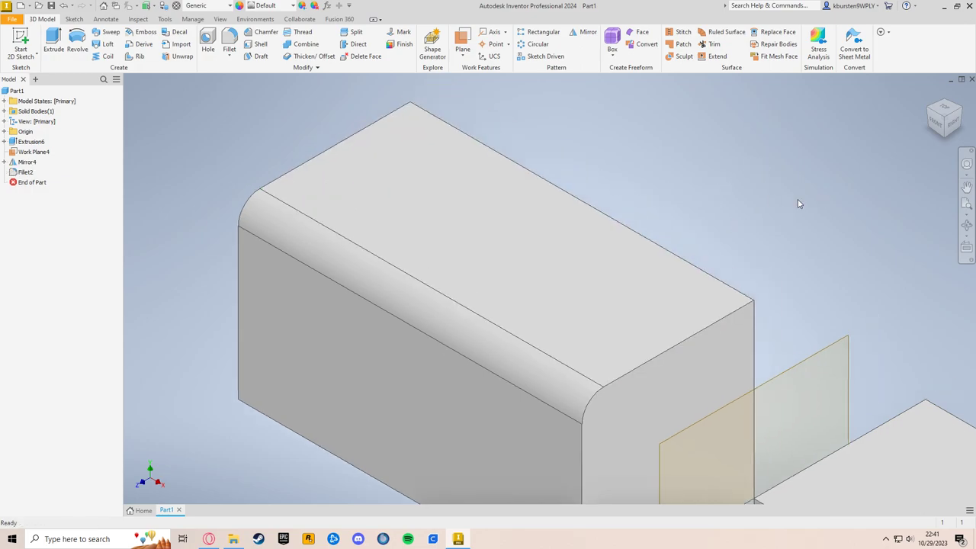
left_click(961, 108)
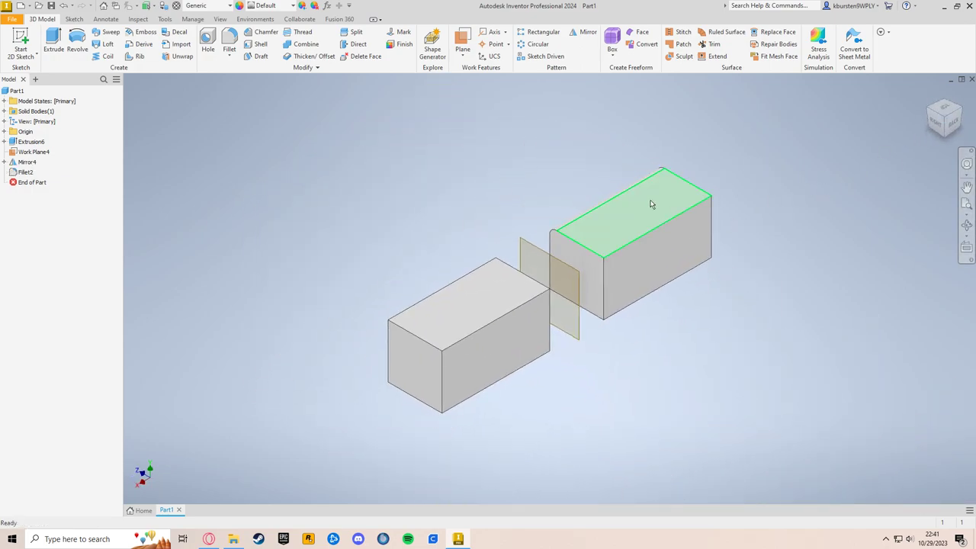
scroll(656, 205, "up", 3)
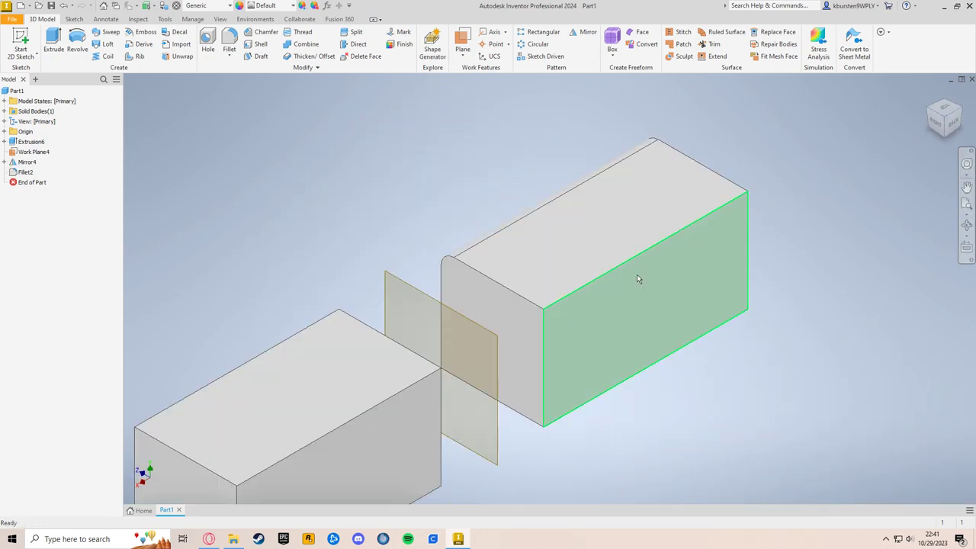
left_click(256, 34)
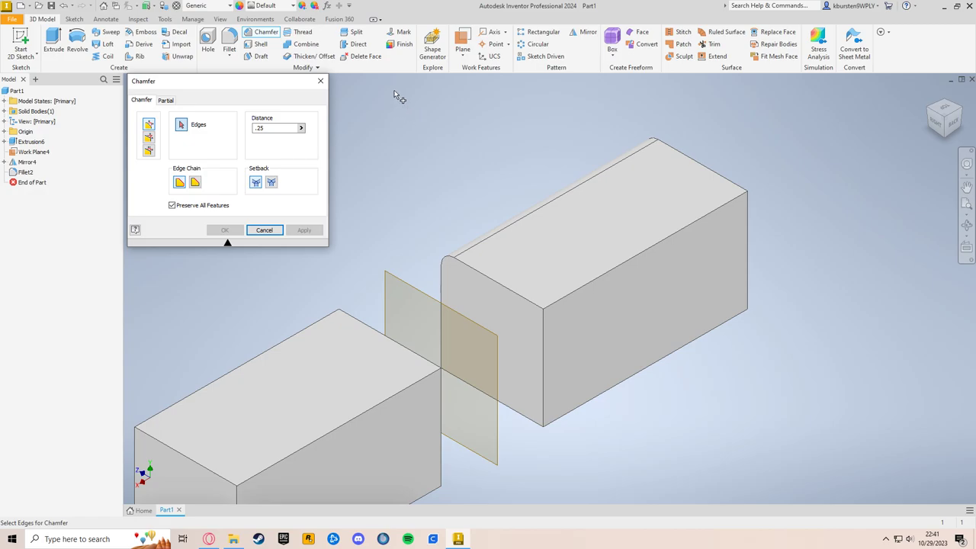
left_click(615, 272)
middle_click_drag(675, 344, 551, 366)
scroll(551, 366, "down", 3)
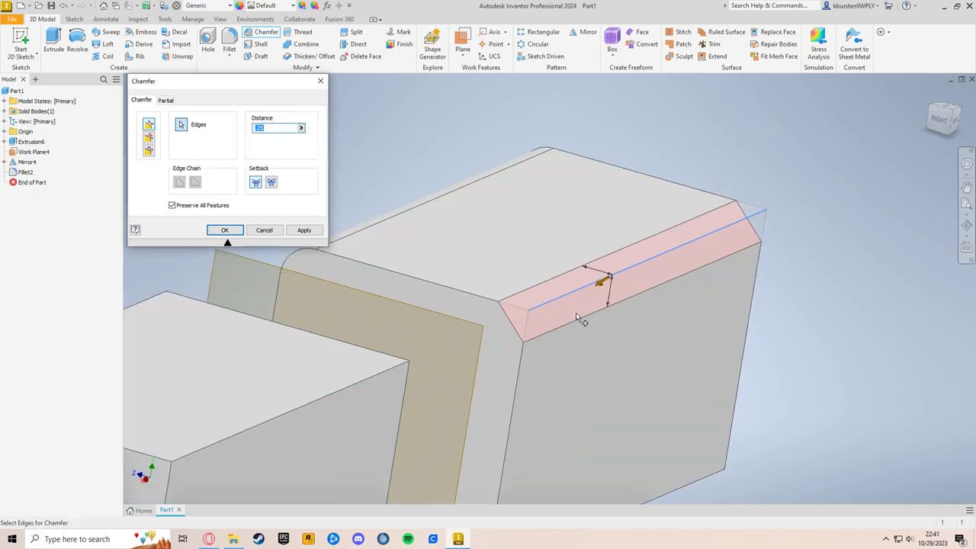
left_click(225, 230)
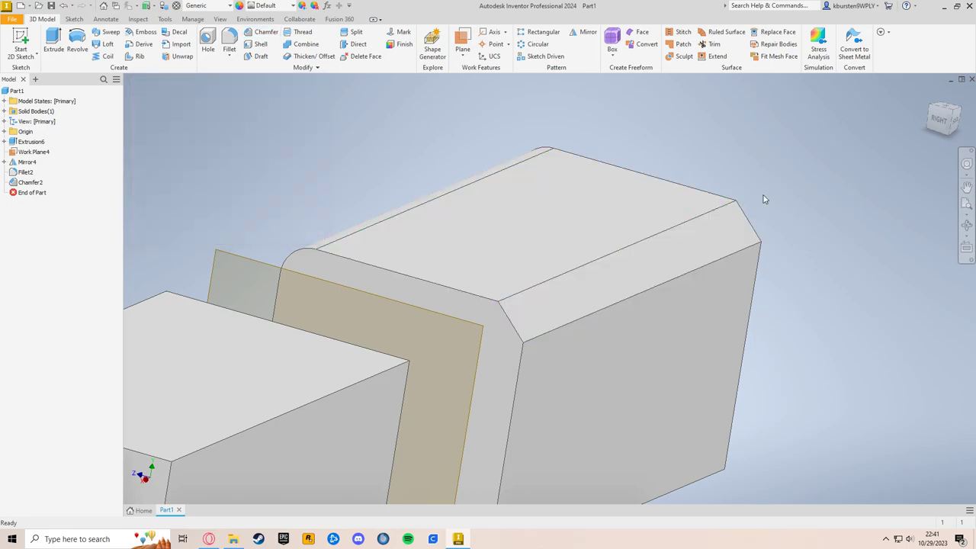
middle_click_drag(765, 200, 633, 256, "shift")
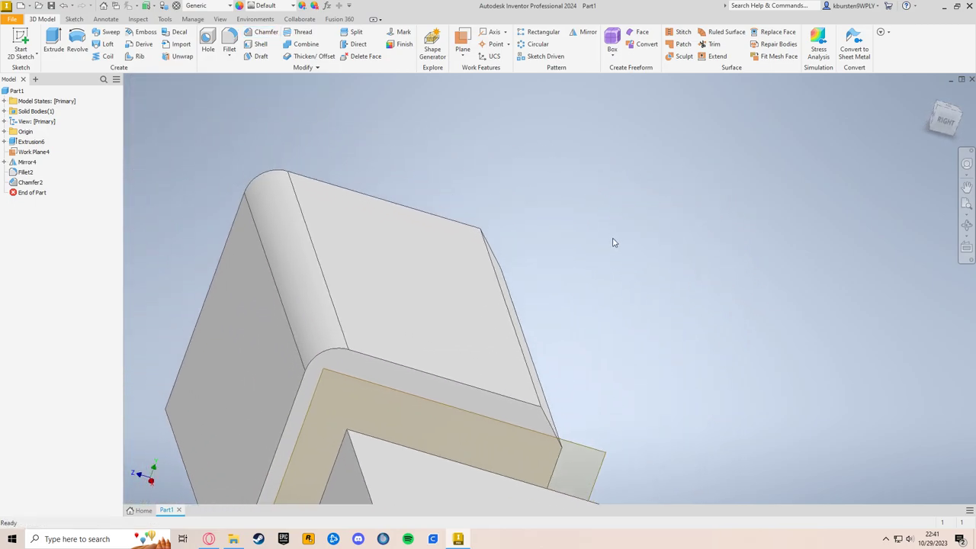
middle_click_drag(661, 321, 620, 276, "shift")
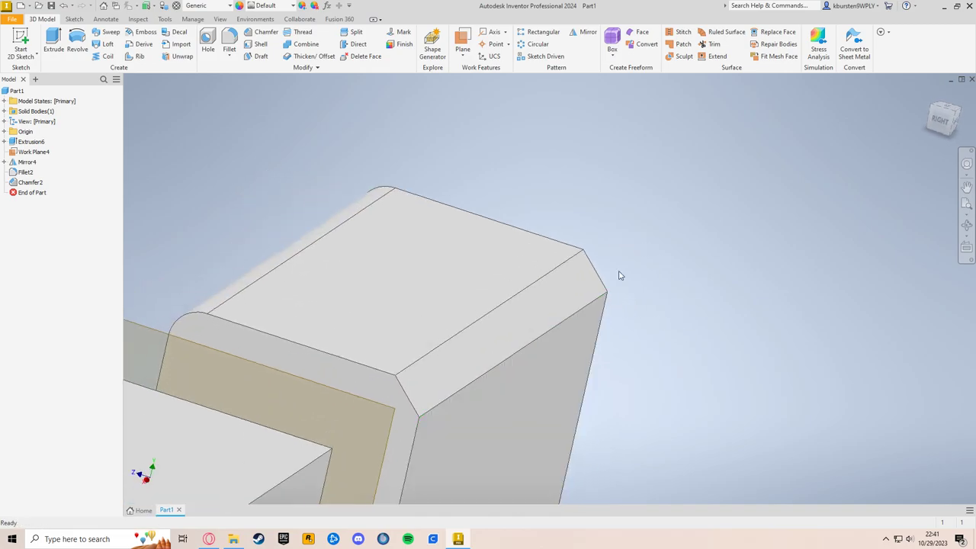
left_click(265, 32)
left_click(509, 303)
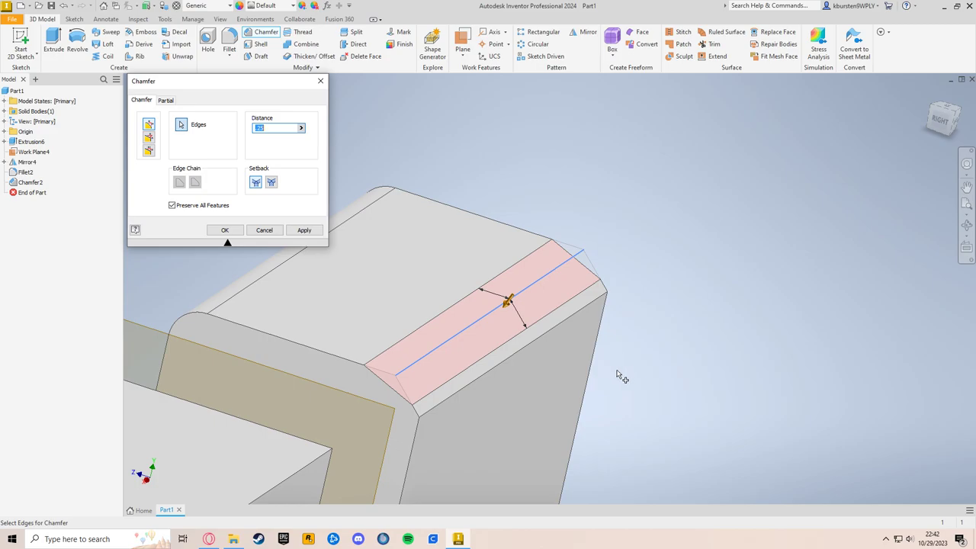
middle_click_drag(617, 373, 564, 392, "shift")
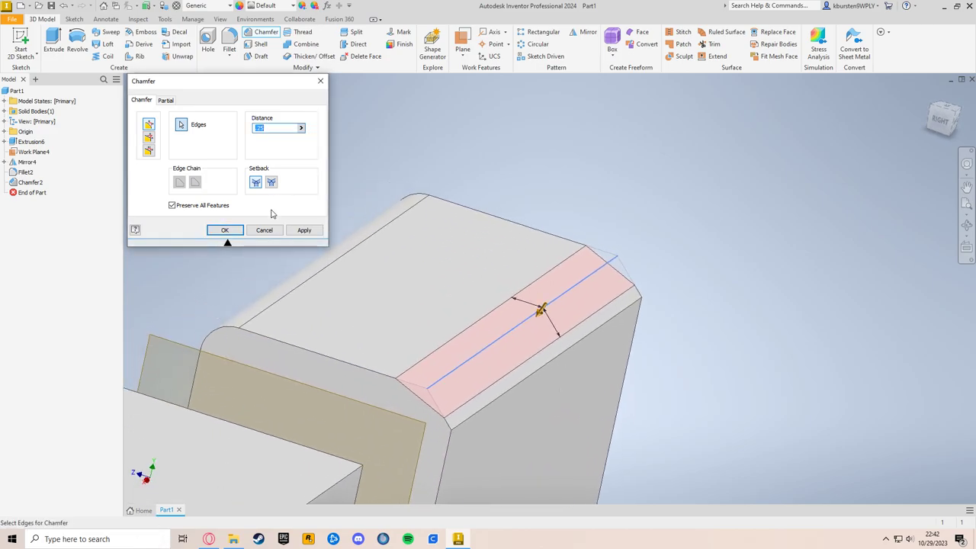
left_click(225, 229)
middle_click_drag(668, 253, 679, 239)
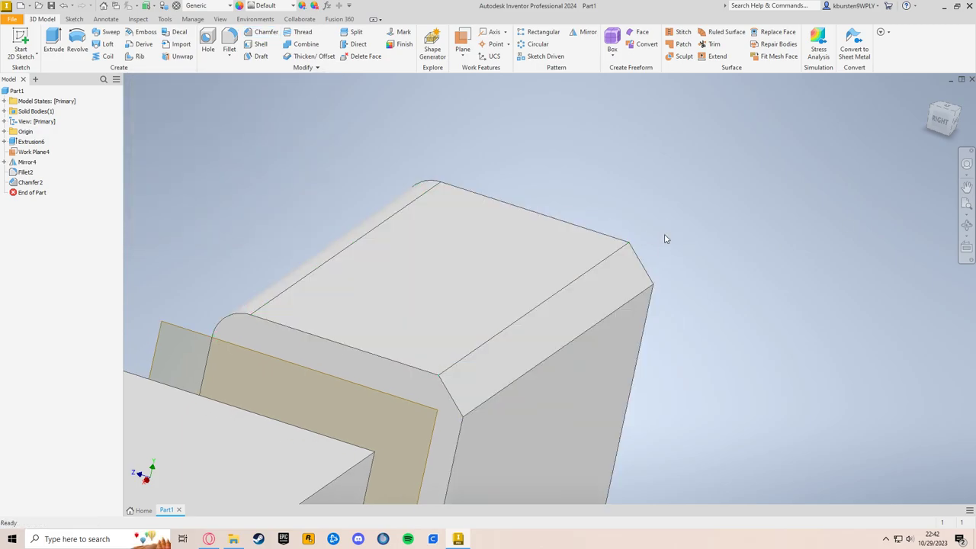
middle_click_drag(562, 313, 678, 255, "shift")
Step: Try to shell the filleted block with a 0.1 in thickness, removing its end face beside the work plane, and discard it
left_click(928, 93)
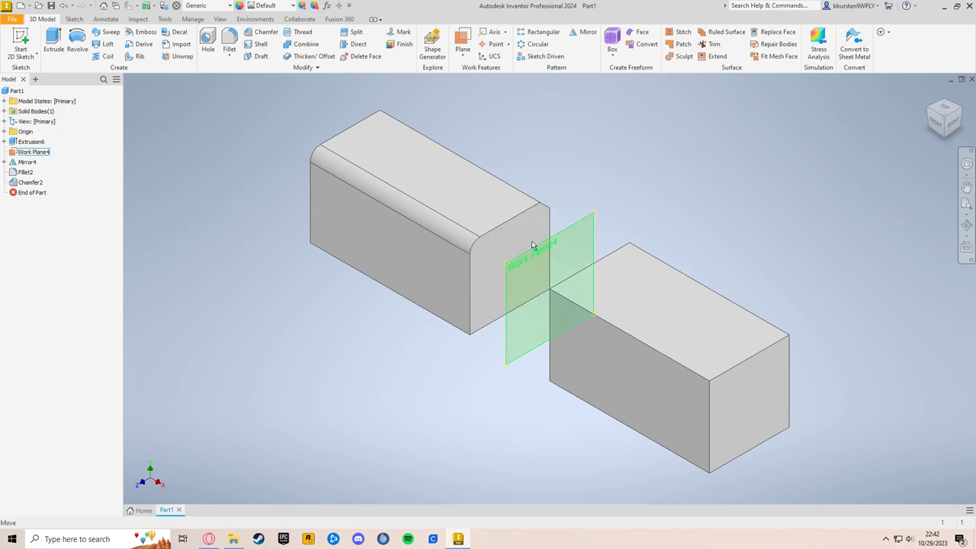
scroll(533, 229, "up", 4)
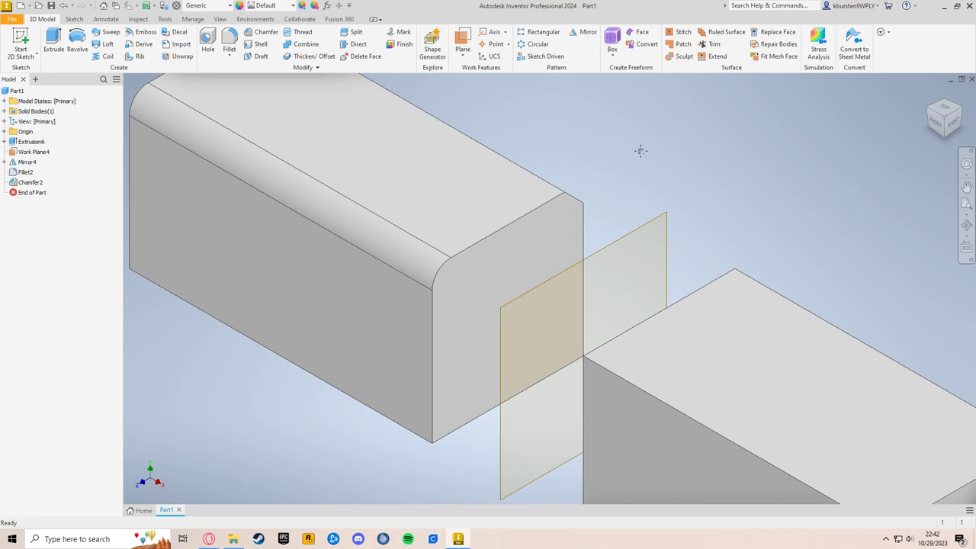
middle_click_drag(611, 138, 708, 197)
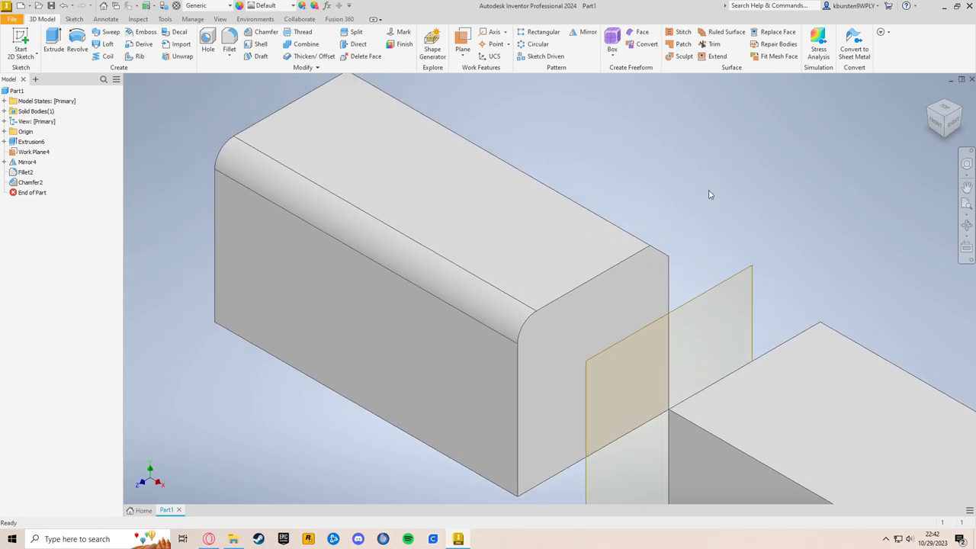
left_click(260, 46)
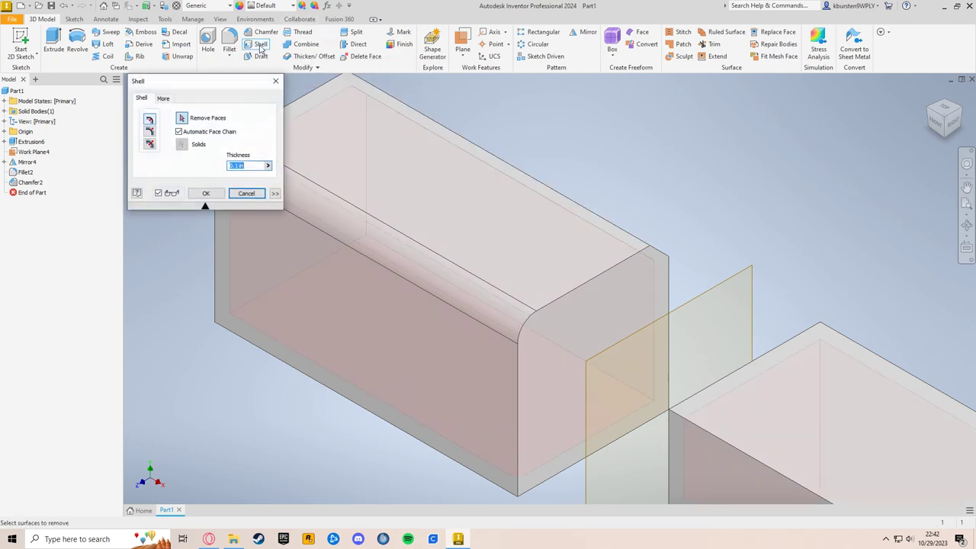
scroll(714, 130, "down", 3)
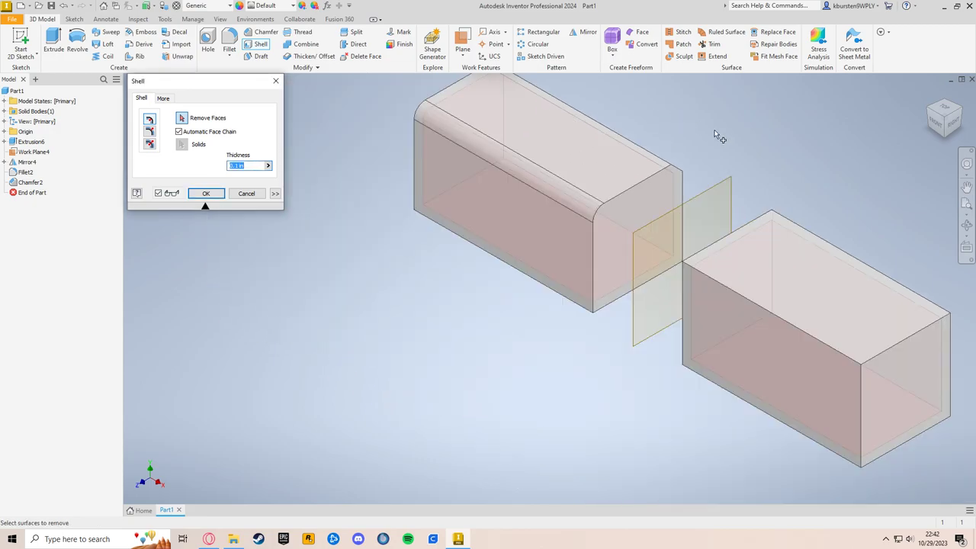
middle_click_drag(714, 130, 675, 167)
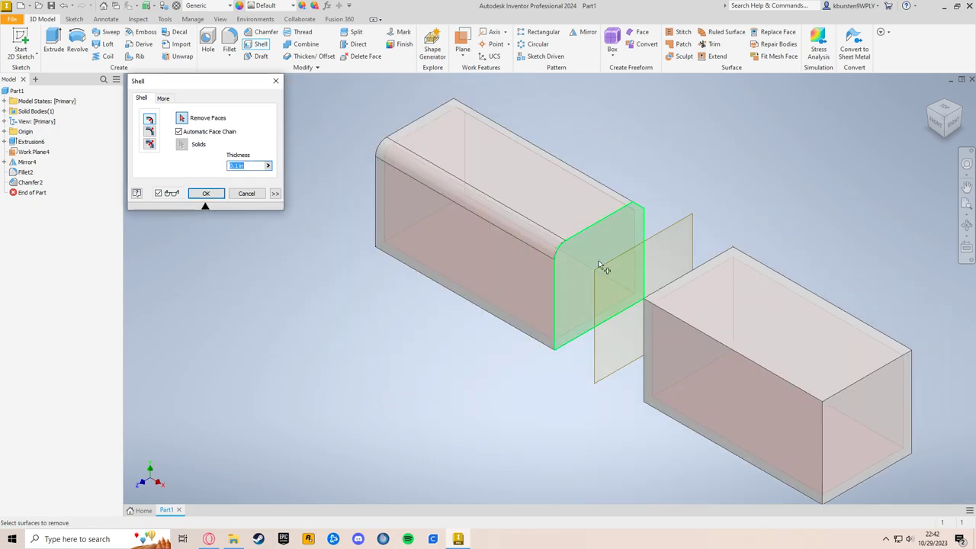
scroll(678, 206, "up", 4)
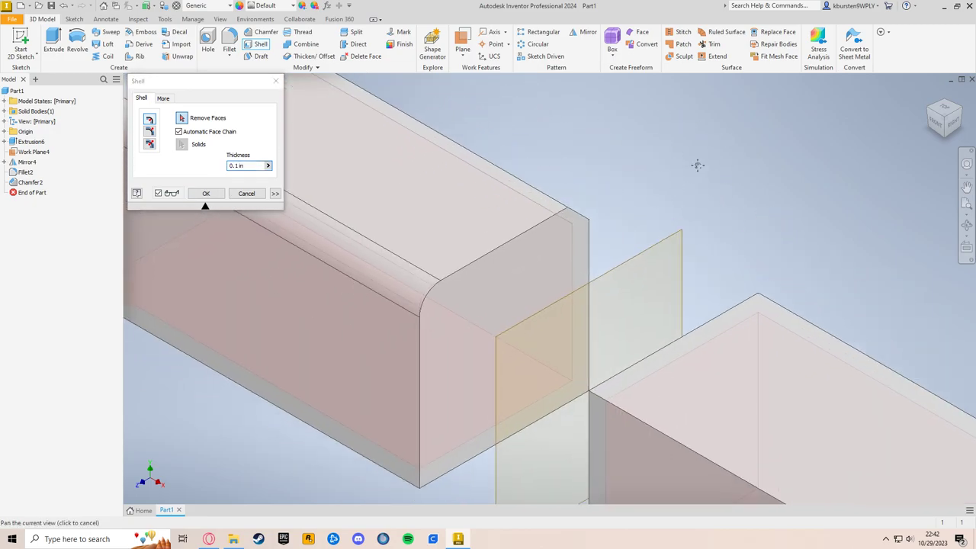
scroll(663, 212, "down", 3)
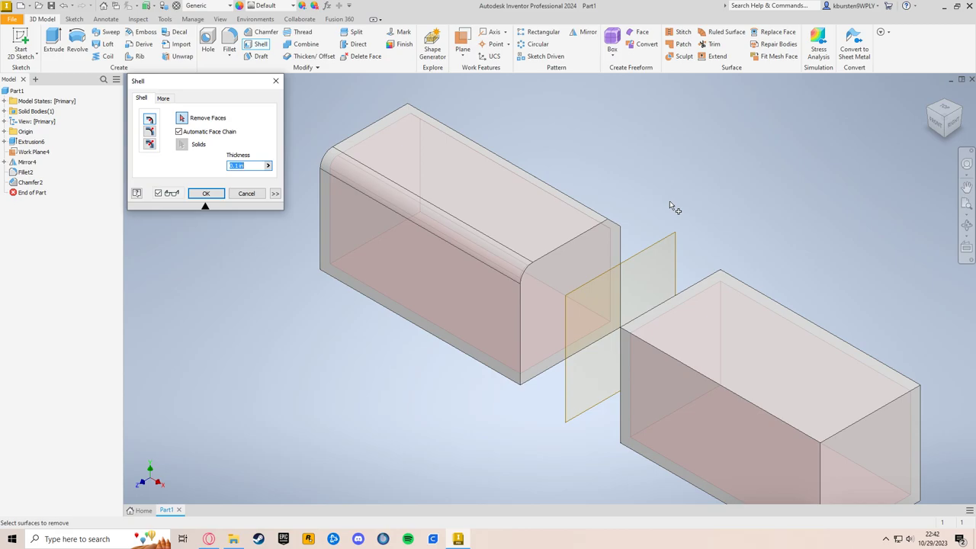
scroll(670, 200, "up", 4)
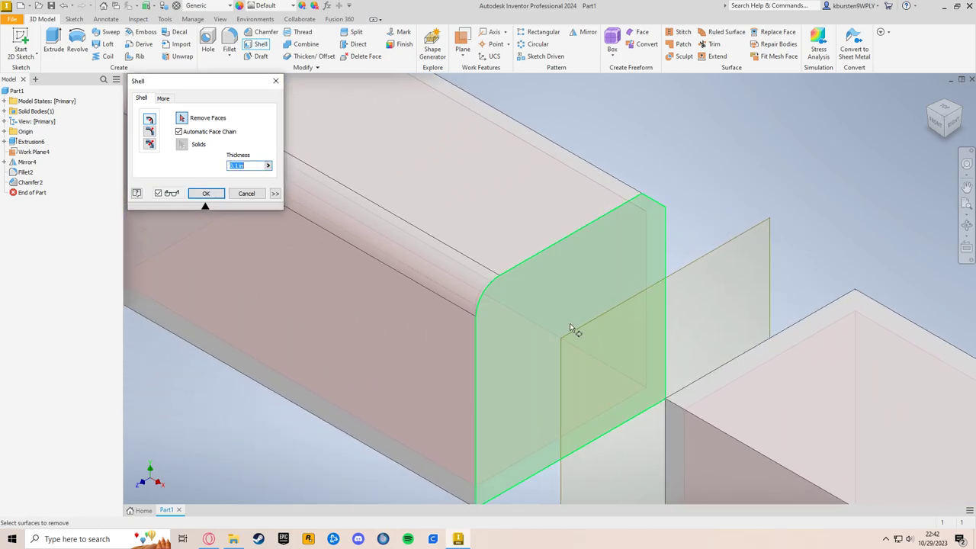
left_click(568, 328)
middle_click_drag(732, 282, 584, 258, "shift")
middle_click_drag(687, 268, 671, 301, "shift")
middle_click_drag(591, 264, 588, 277)
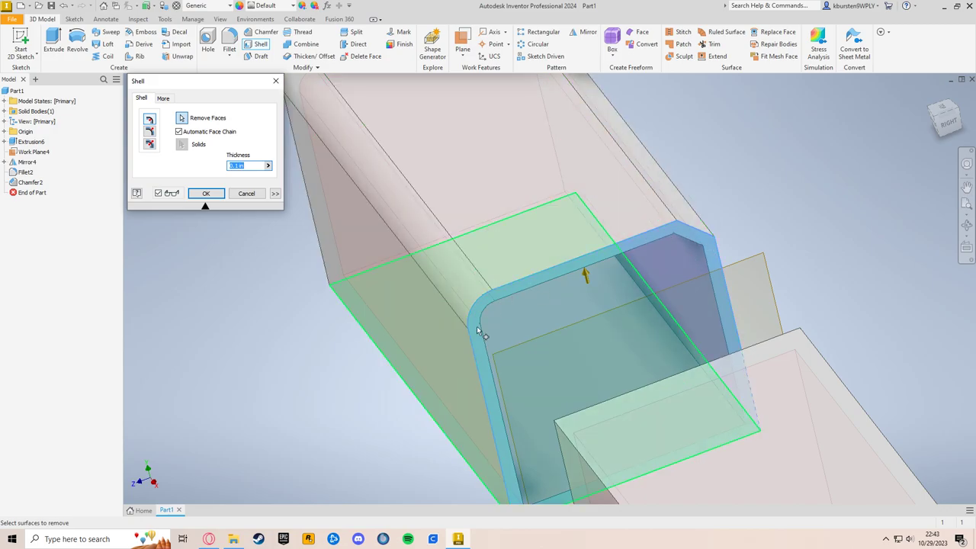
left_click(240, 196)
middle_click_drag(274, 364, 580, 312)
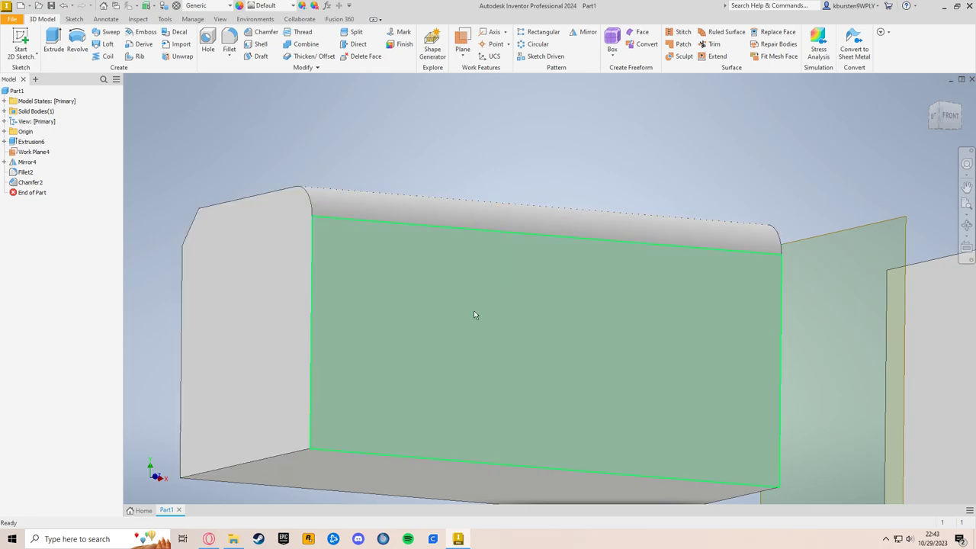
Step: Try to shell the block with a 0.1 in thickness, removing the front face together with its tangent fillet and top faces
middle_click_drag(458, 136, 455, 129)
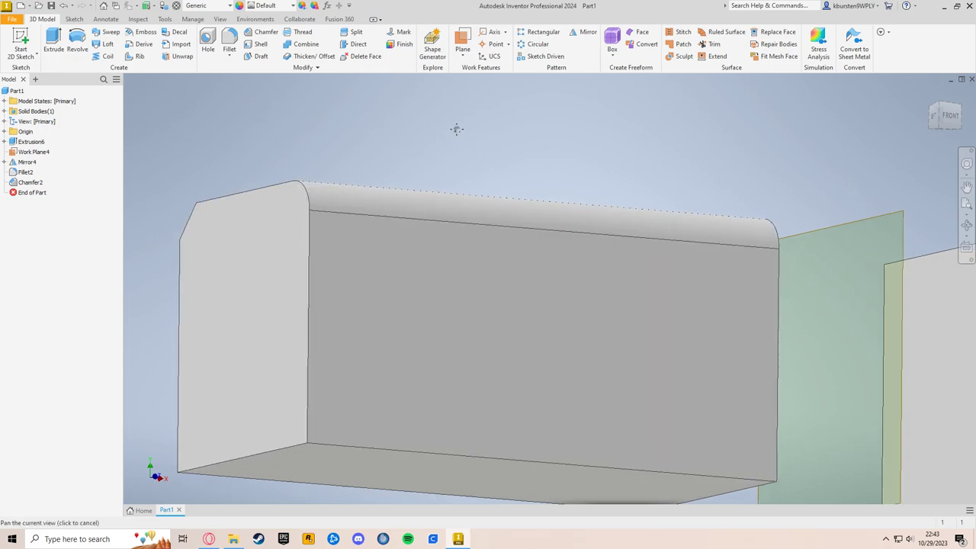
left_click(261, 44)
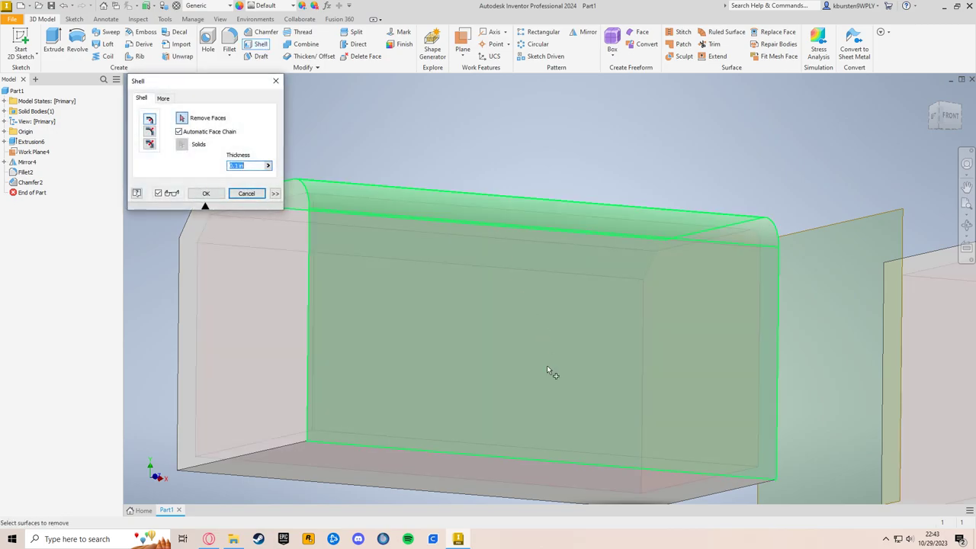
left_click(584, 316)
middle_click_drag(673, 256, 560, 319, "shift")
left_click(223, 195)
middle_click_drag(508, 353, 616, 314, "shift")
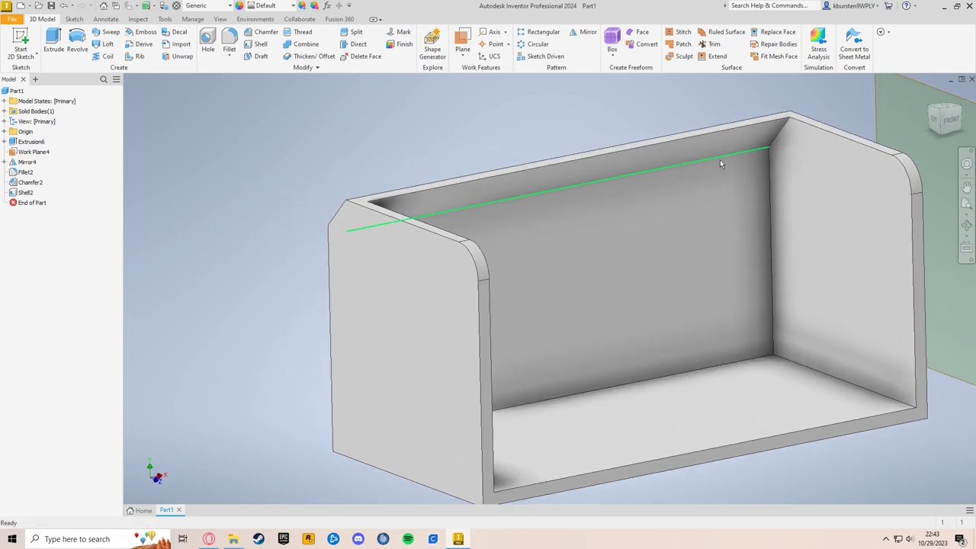
Step: Undo the shell that opened the block's front and top
scroll(694, 142, "up", 3)
scroll(694, 144, "down", 4)
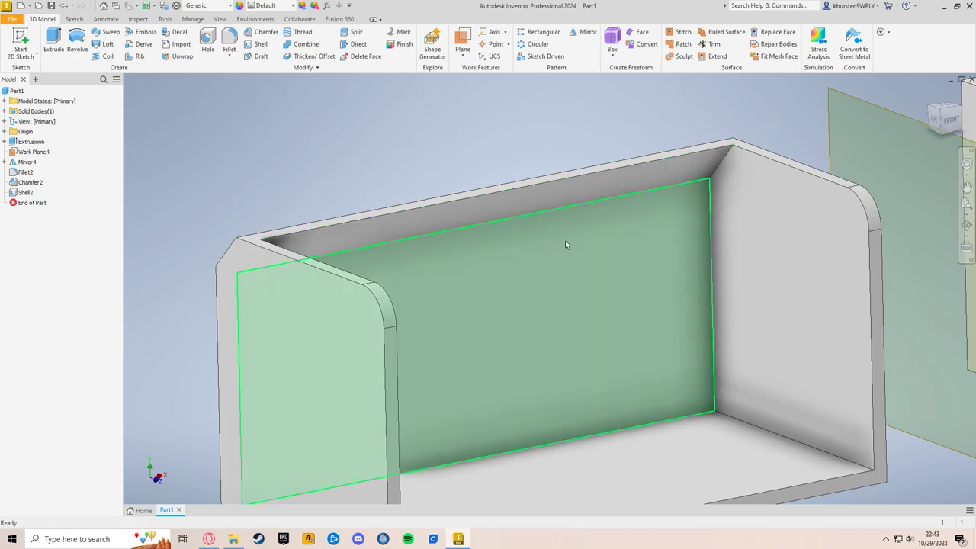
middle_click_drag(773, 376, 743, 355)
key("ctrl+z")
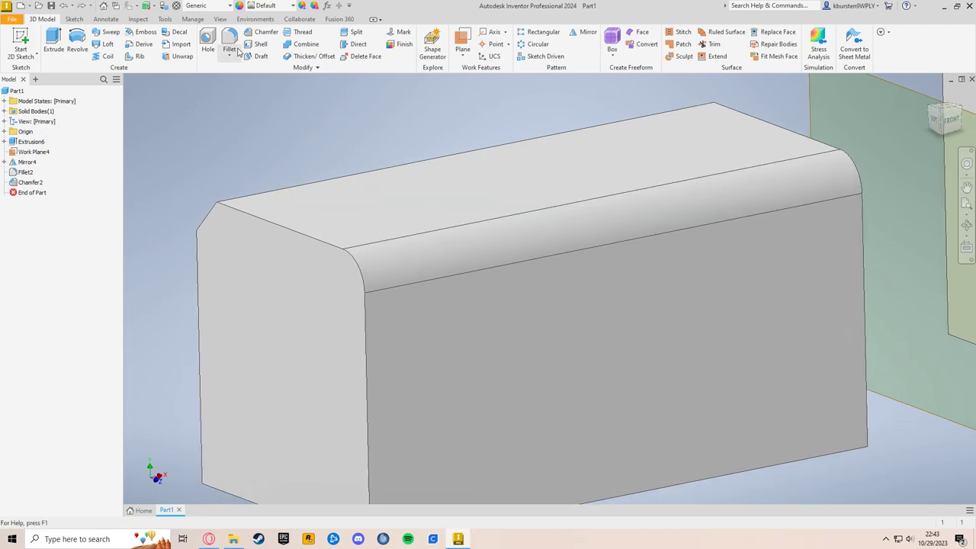
Step: Start a new shell on the block with a thickness of 0.25 in
left_click(260, 43)
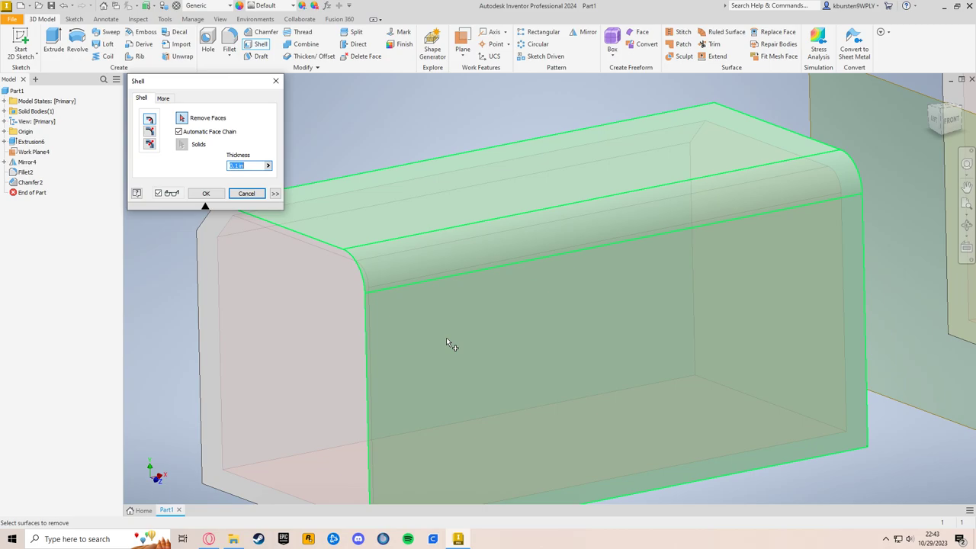
left_click(257, 165)
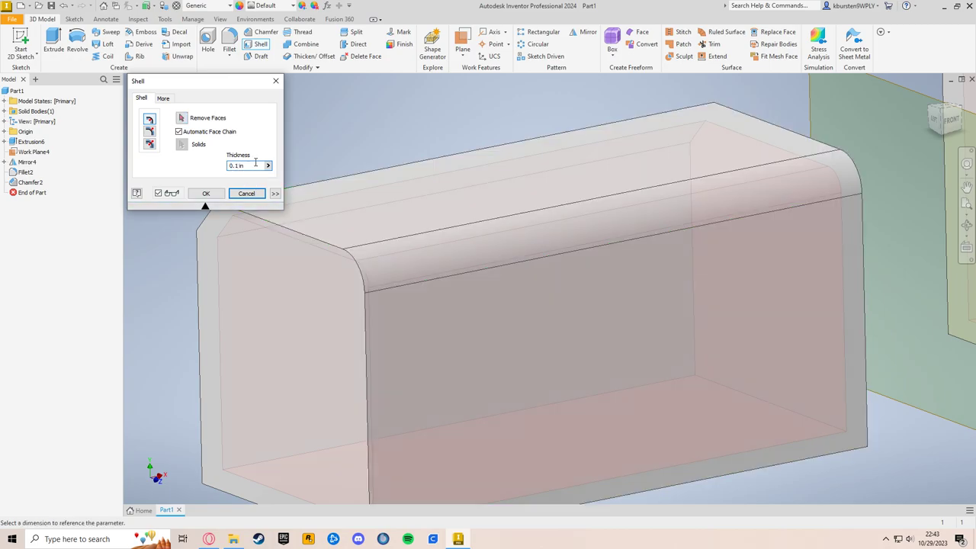
key("BackSpace")
type(".25")
type("25")
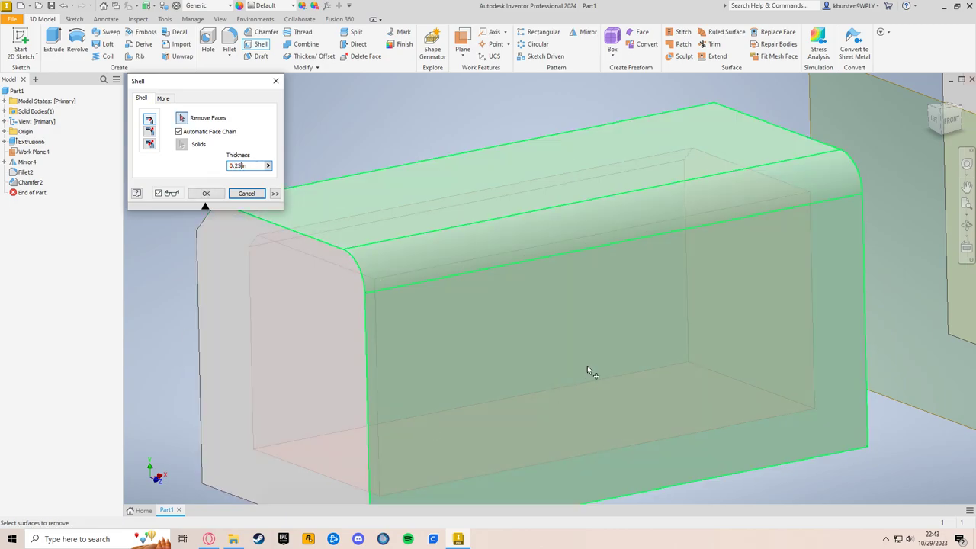
Step: Choose the block's large rear face below the chamfer as the face the shell removes
middle_click_drag(488, 363, 566, 335)
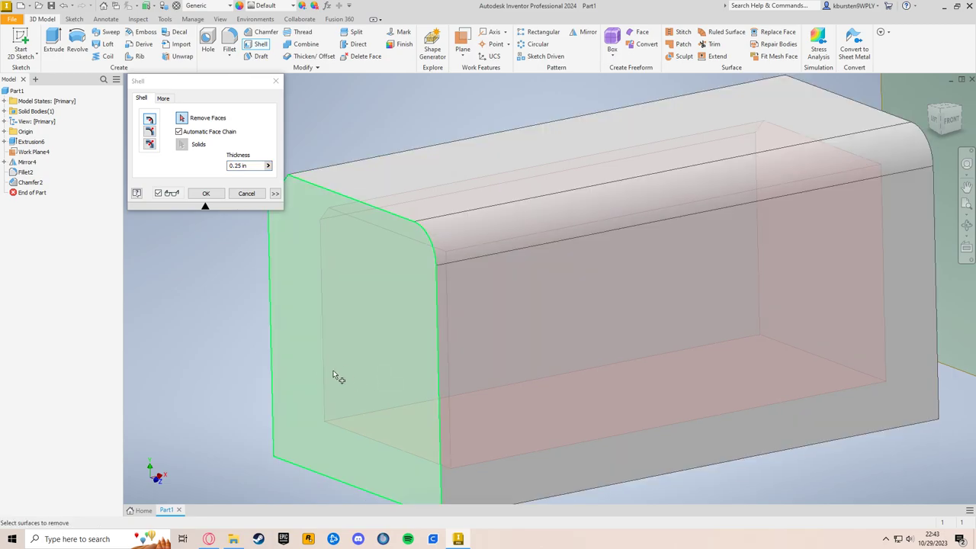
middle_click_drag(352, 367, 577, 323, "shift")
left_click(960, 113)
scroll(593, 368, "down", 3)
scroll(621, 343, "down", 5)
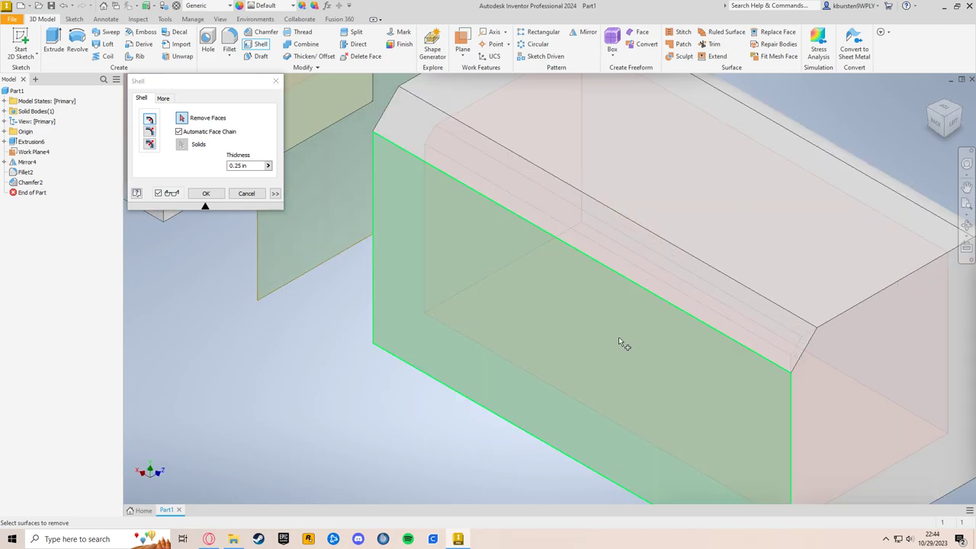
left_click(610, 381)
middle_click_drag(606, 407, 584, 359, "shift")
middle_click_drag(588, 288, 557, 310)
Step: Set the shell's wall thickness to 0.1 in
left_click(258, 165)
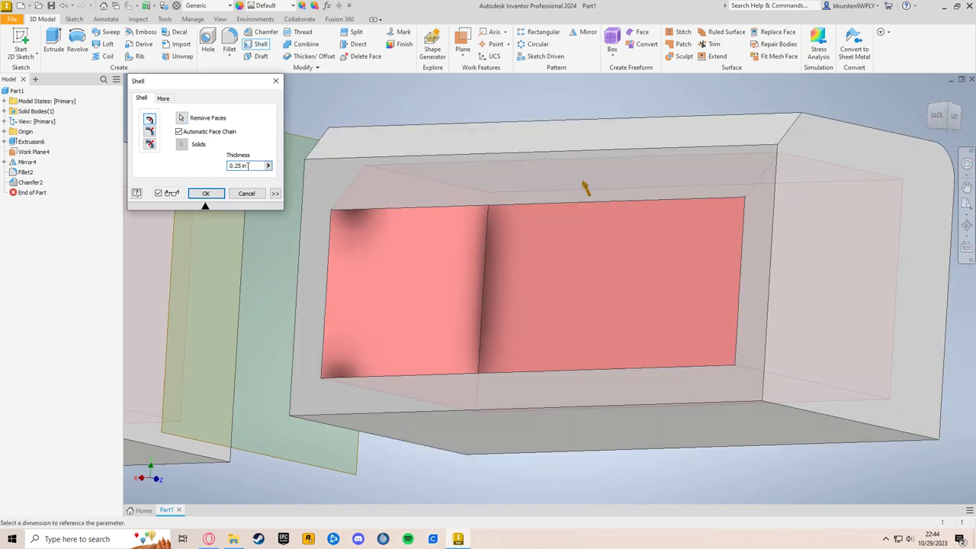
key("BackSpace")
type("1")
middle_click_drag(475, 364, 469, 353, "shift")
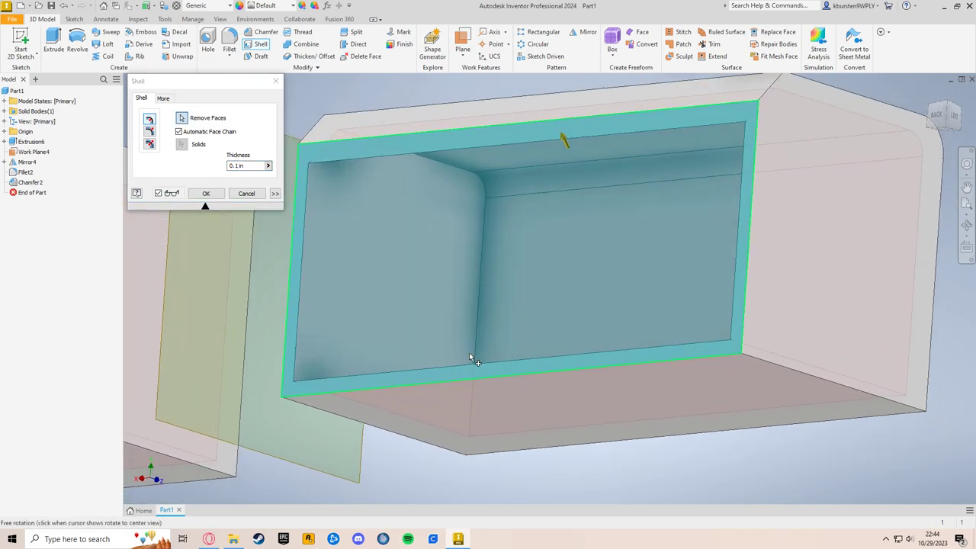
left_click(576, 304)
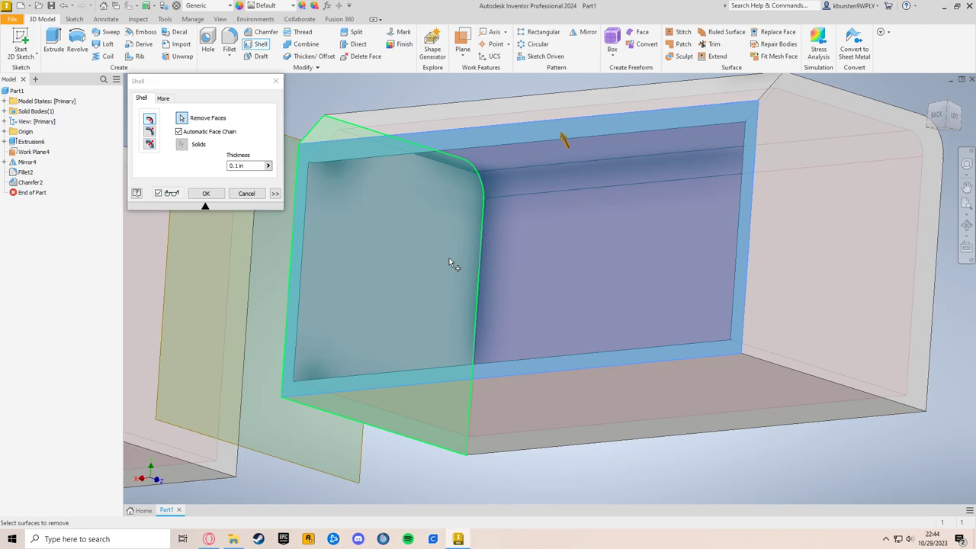
Step: Set the shell's wall thickness to 0.05 in and apply the shell
left_click(449, 265)
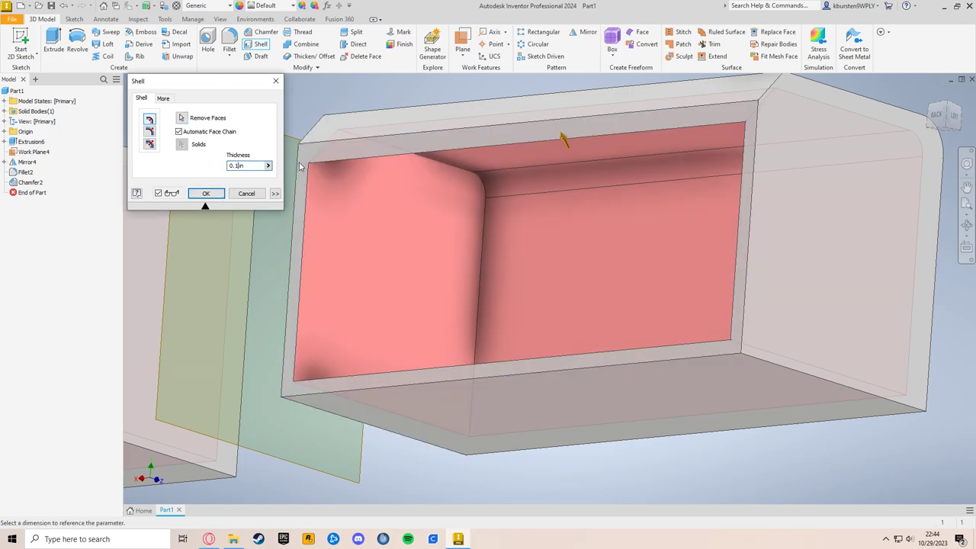
key("Right")
key("BackSpace")
type("05")
key("Return")
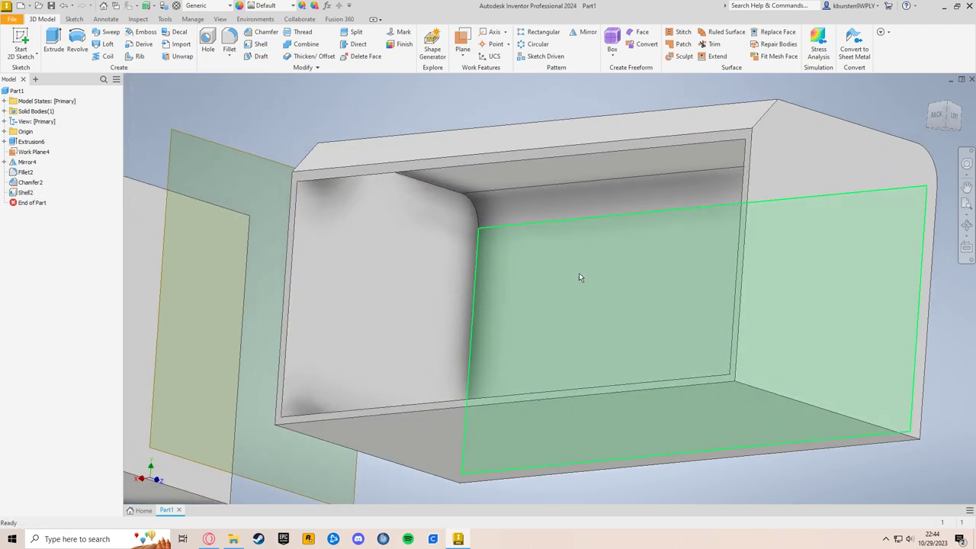
Step: Examine the shelled block's hollow interior and thin walls from several angles
mouse_move(592, 298)
middle_mouse_down("shift")
mouse_move(628, 318)
mouse_move(568, 316)
mouse_move(819, 373)
mouse_move(860, 407)
middle_mouse_up("shift")
mouse_move(491, 204)
middle_mouse_down("shift")
mouse_move(571, 227)
mouse_move(622, 323)
mouse_move(678, 333)
mouse_move(632, 321)
middle_mouse_up("shift")
middle_click_drag(772, 300, 671, 321, "shift")
left_click(855, 174)
middle_click_drag(811, 195, 809, 174)
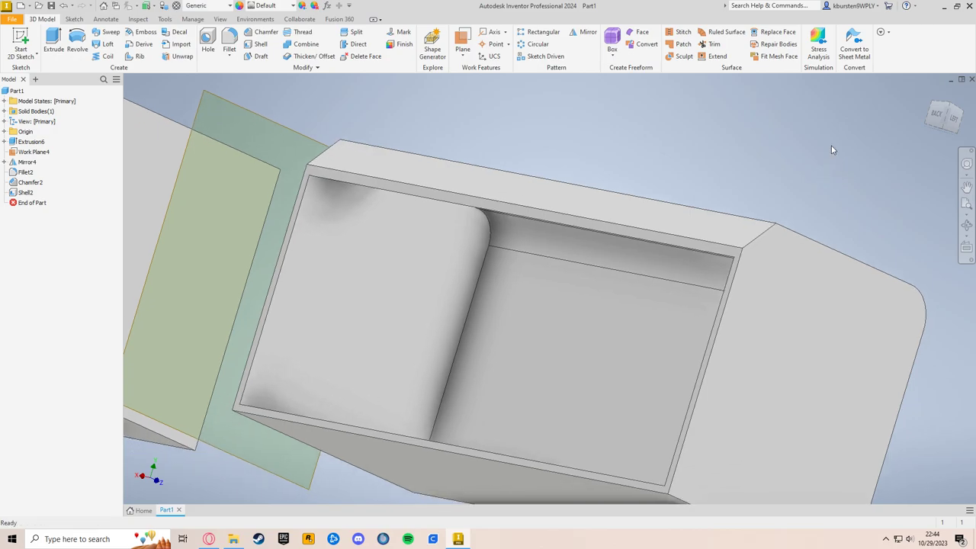
middle_click_drag(814, 145, 768, 180)
scroll(793, 133, "up", 3)
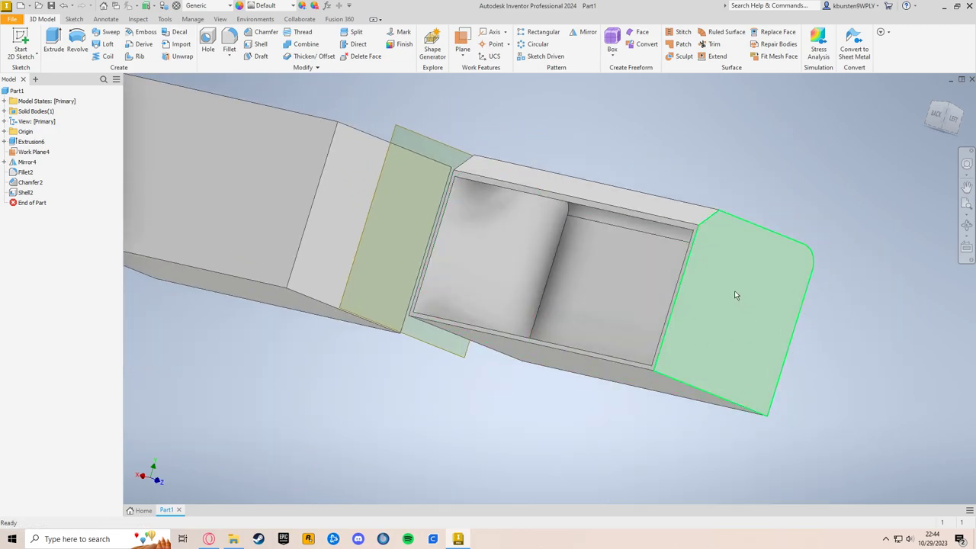
Step: Start a sketch on the shelled block's front face and place a text box about 3.8 in by 1.6 in within it
middle_click_drag(818, 301, 588, 279, "shift")
middle_click_drag(565, 270, 881, 317)
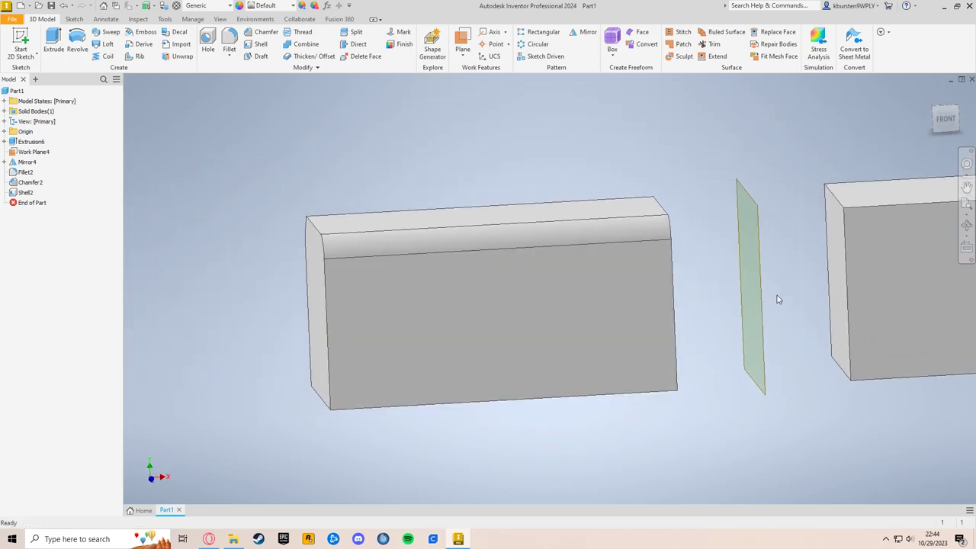
left_click(598, 302)
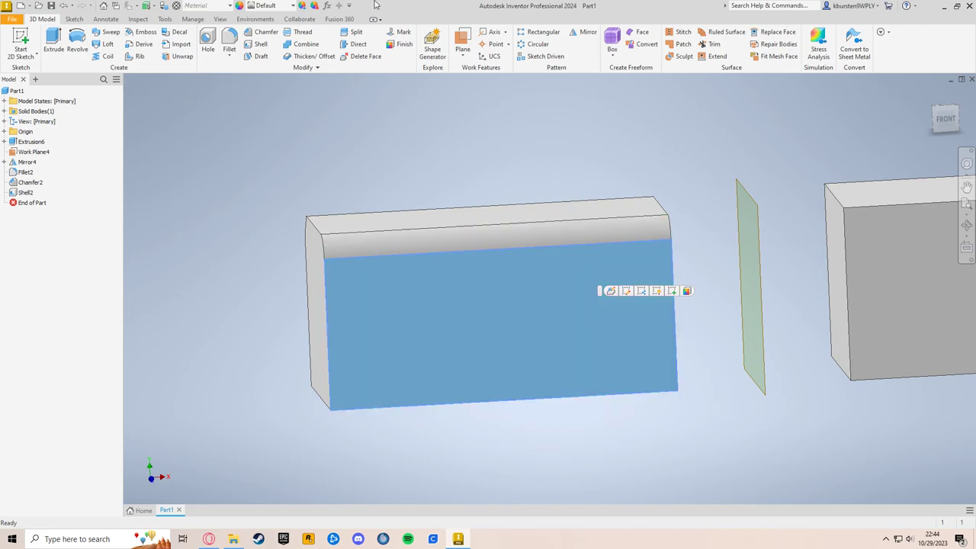
left_click(21, 42)
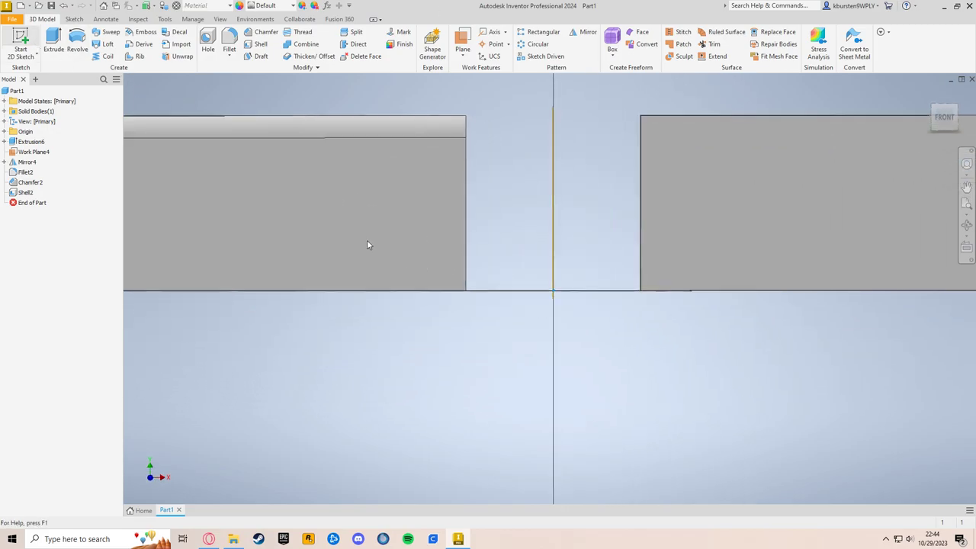
key("t")
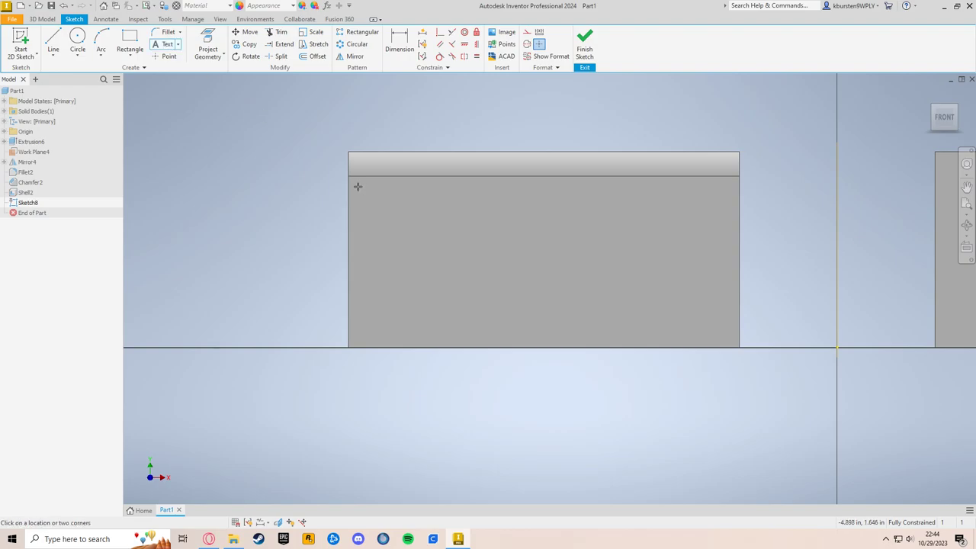
left_click_drag(358, 186, 719, 335)
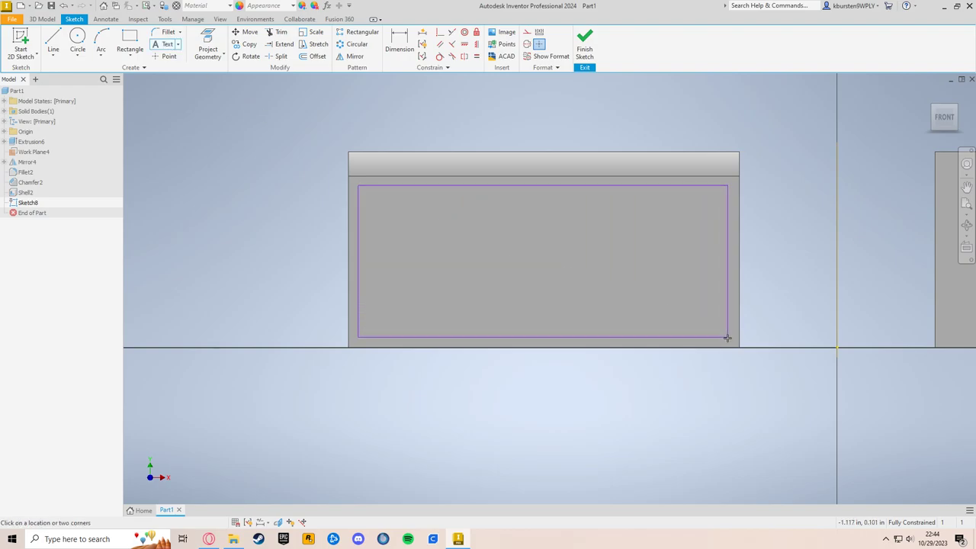
left_click(731, 340)
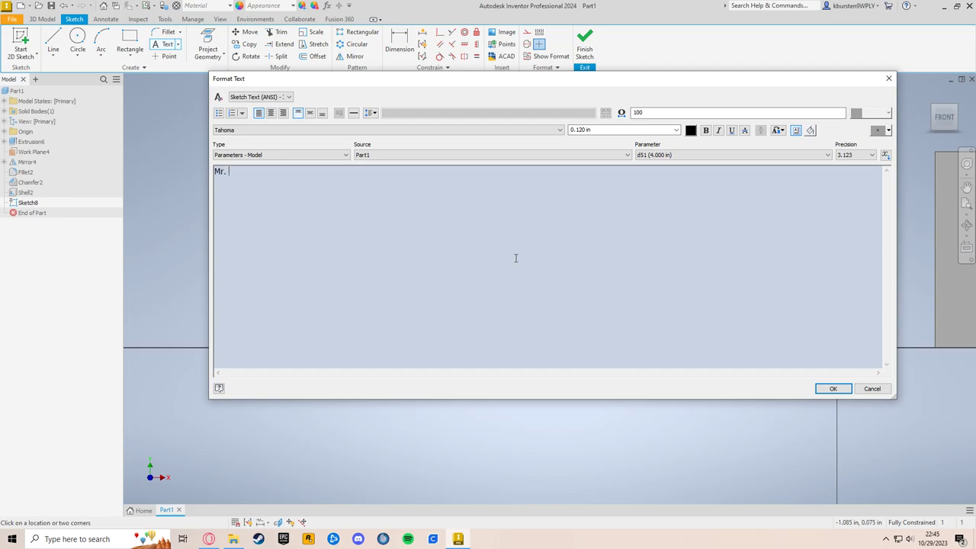
Step: Complete the text with the instructor's surname in the possessive and "Video Tutorials" on a second line, centre-justified
type("Bursten's Video Tutorials")
key("Return")
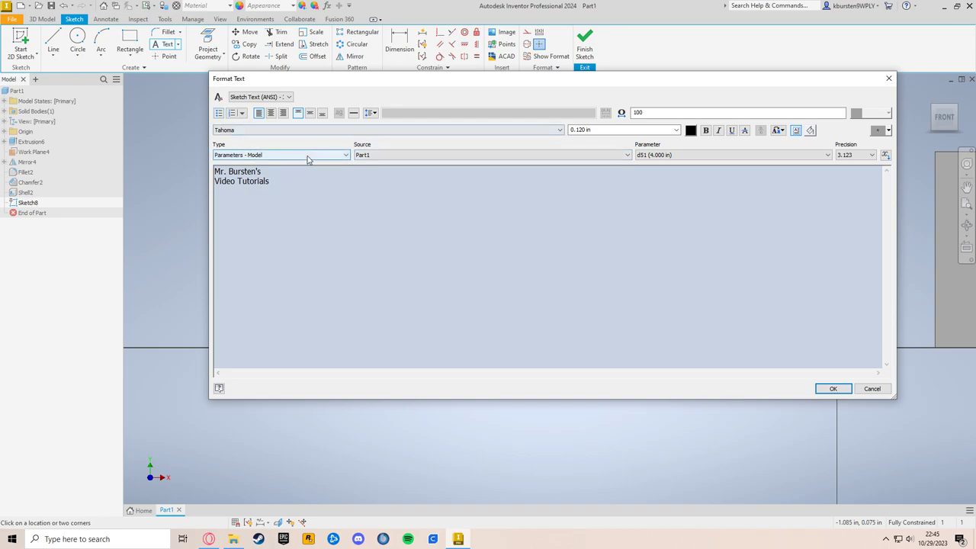
left_click(271, 113)
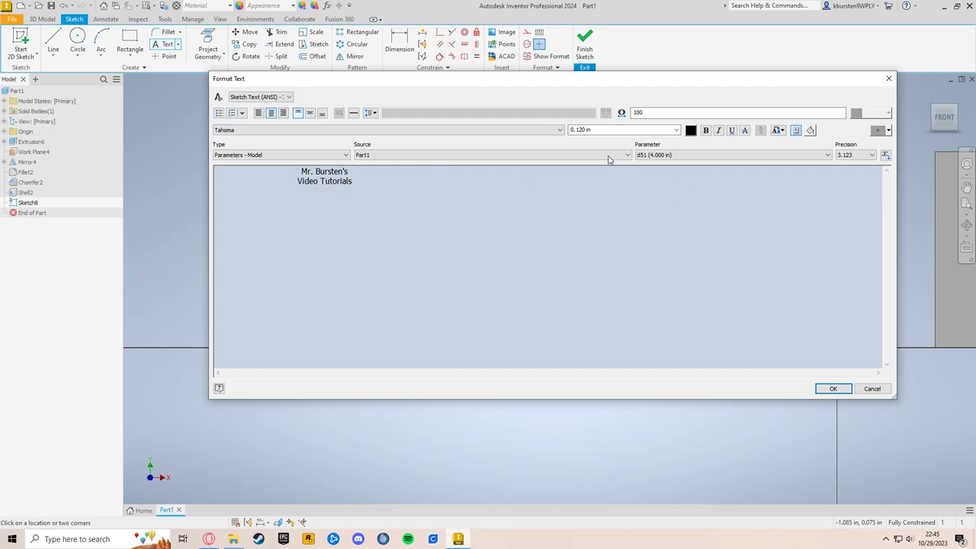
Step: Set the size of both text lines to 0.25 in with centre justification
left_click(607, 130)
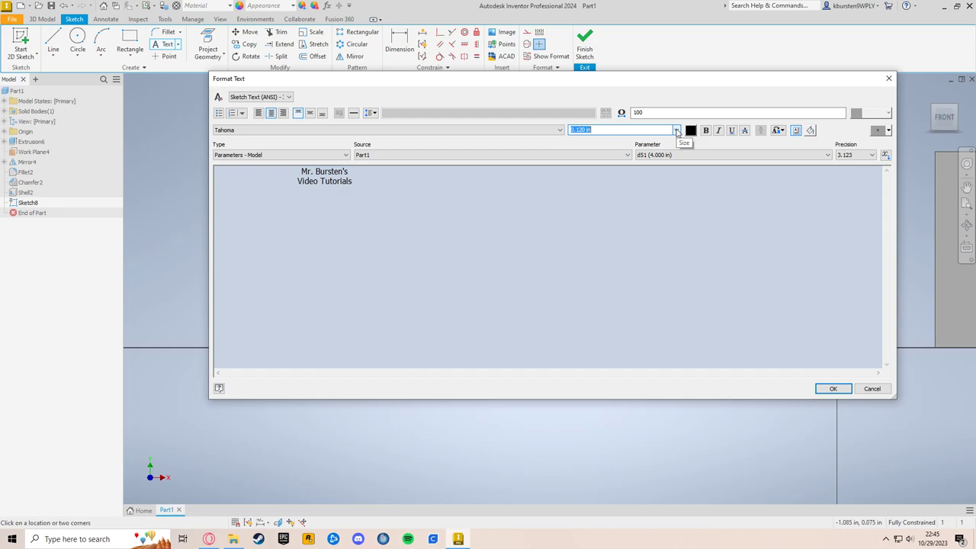
left_click(610, 130)
left_click(369, 185)
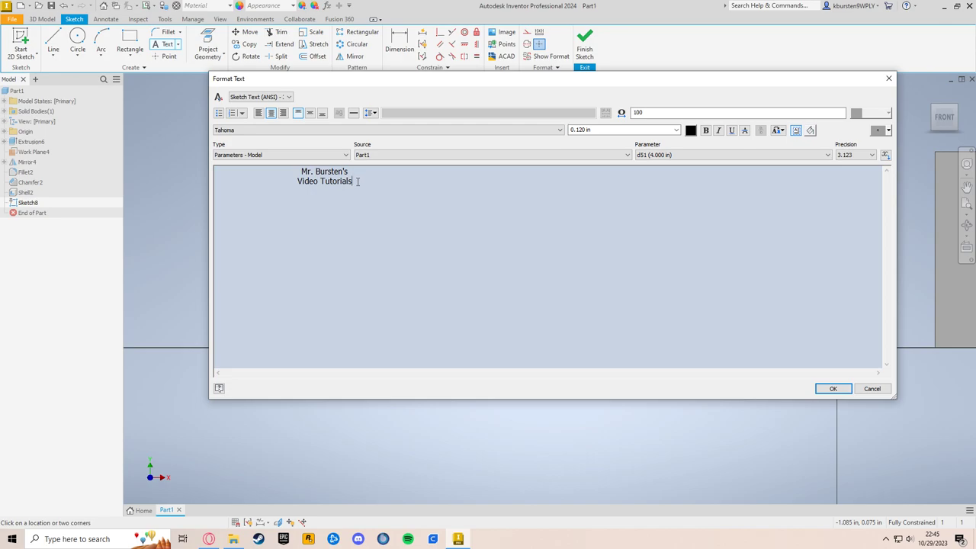
left_click_drag(357, 182, 299, 170)
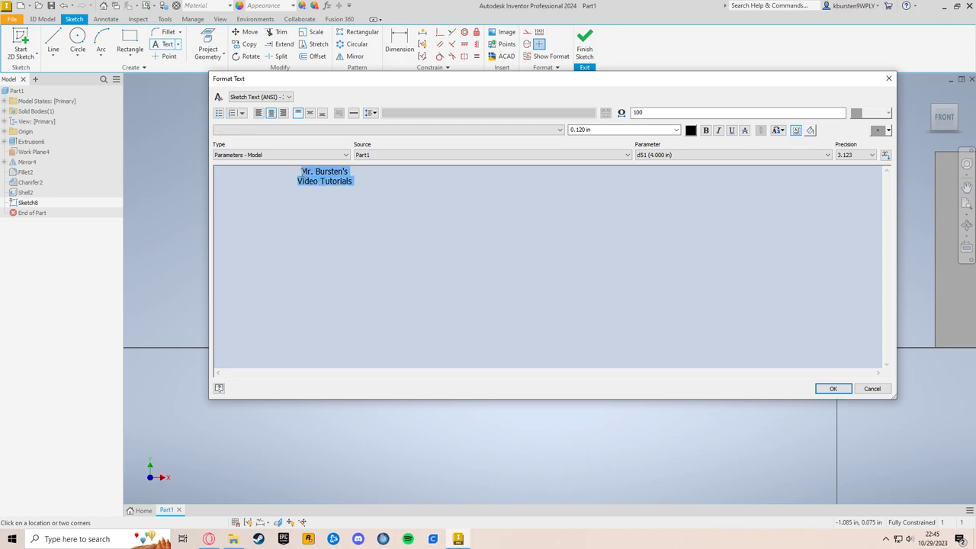
double_click(586, 131)
type("0.25")
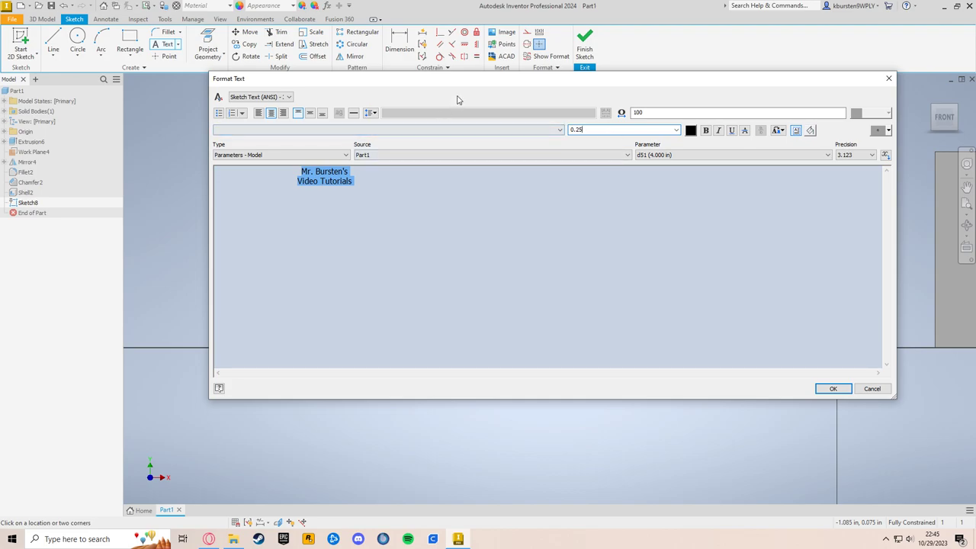
left_click(259, 112)
left_click(270, 112)
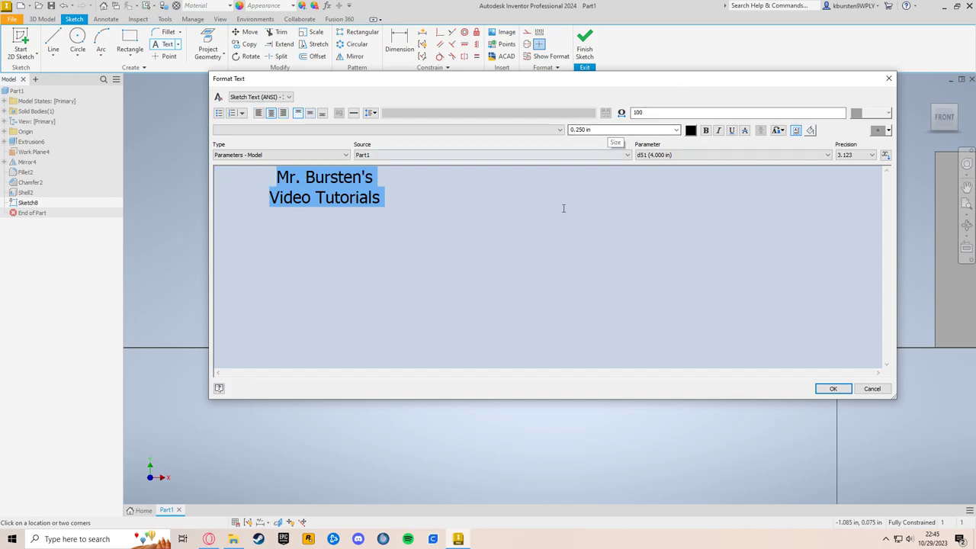
Step: Change the font of both text lines to Oxygen
left_click(411, 201)
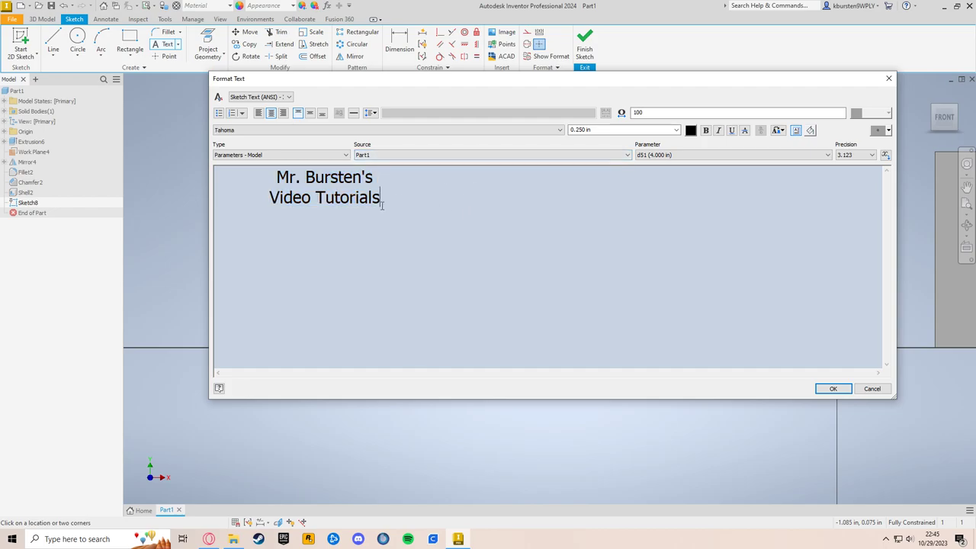
left_click_drag(383, 203, 264, 174)
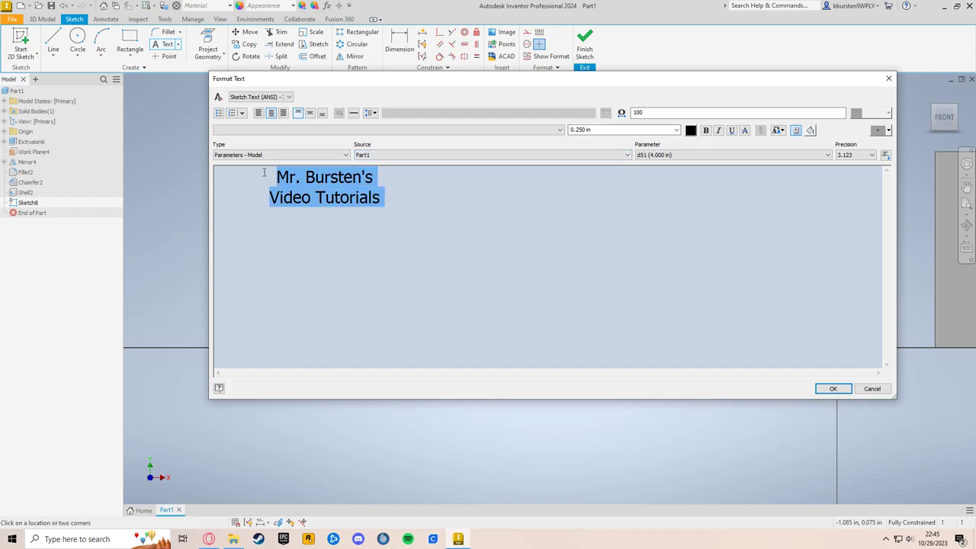
left_click(382, 132)
scroll(373, 336, "down", 5)
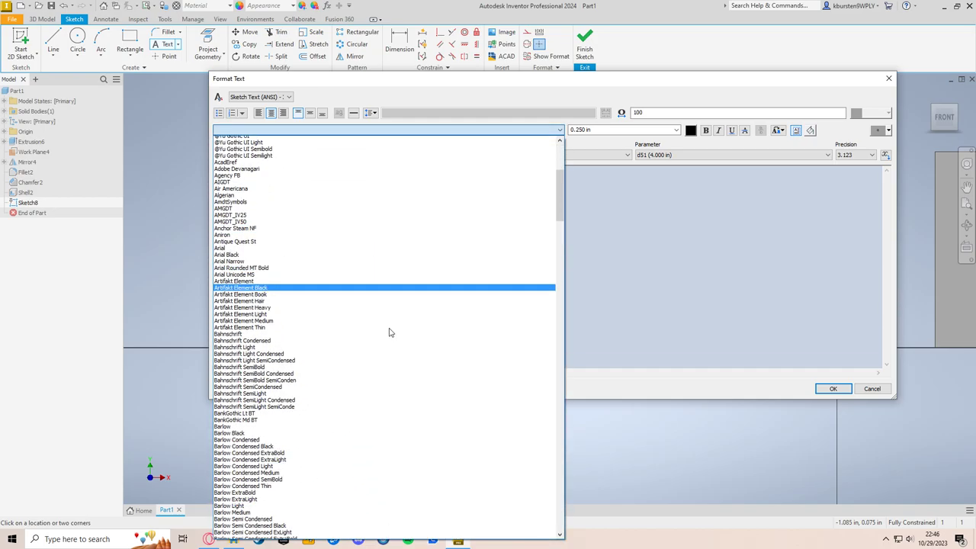
scroll(389, 332, "down", 5)
left_click_drag(560, 229, 557, 416)
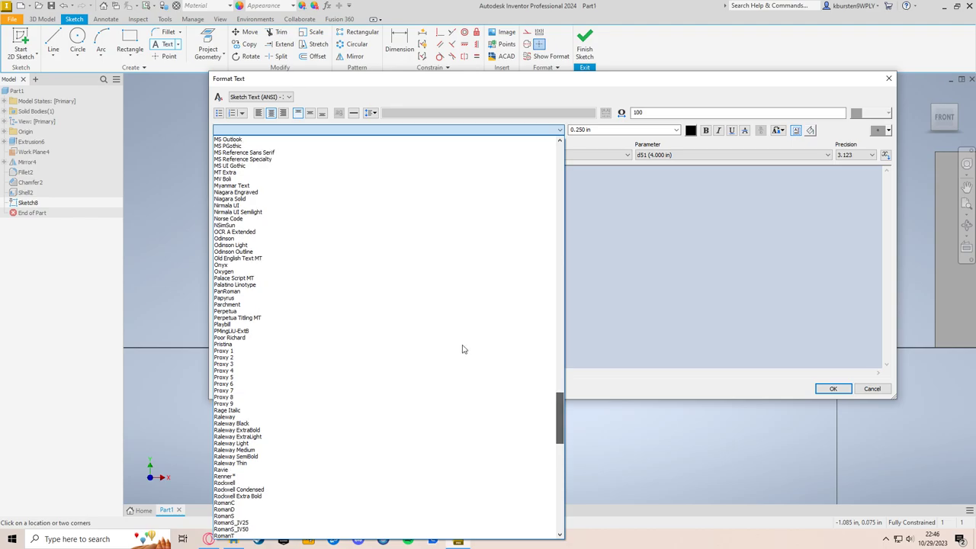
left_click(258, 271)
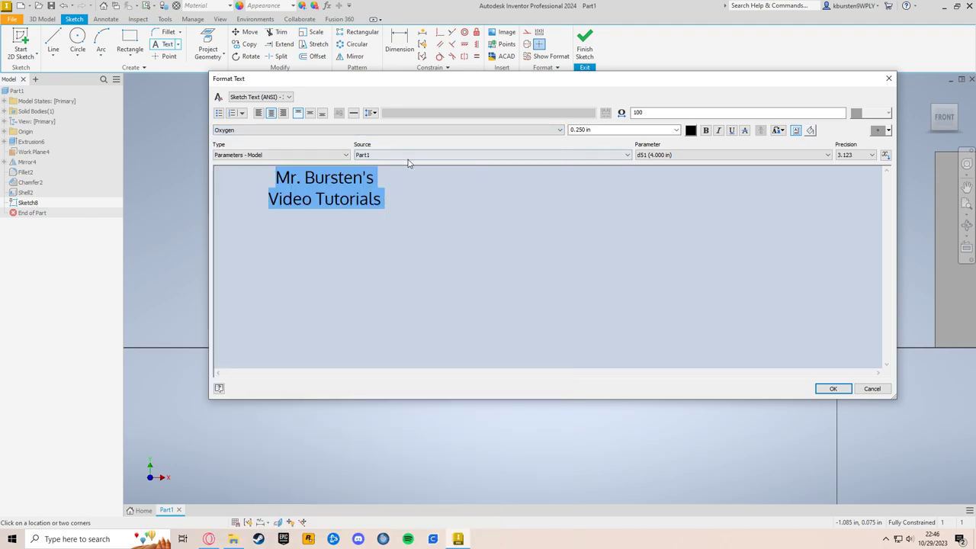
Step: Accept the formatted two-line text and finish the sketch on the block's front face
left_click(429, 207)
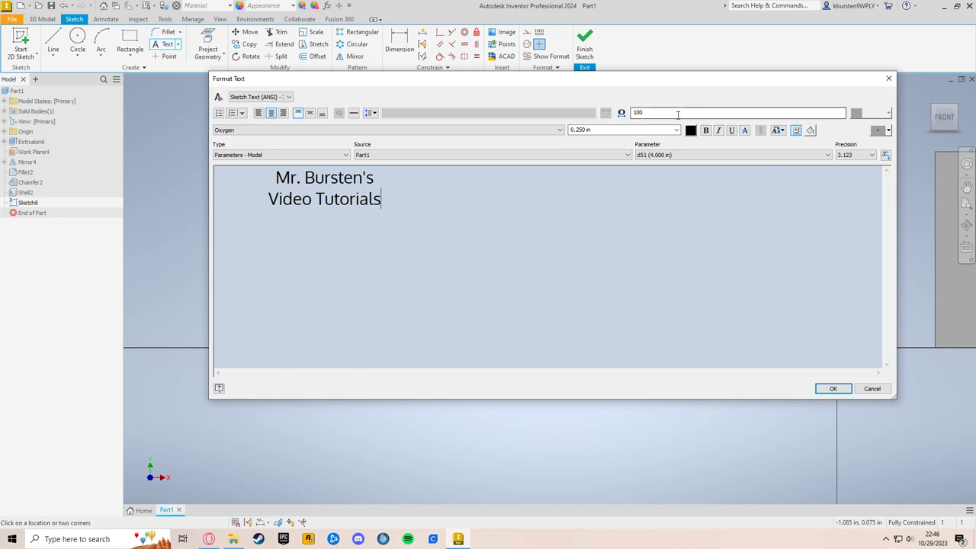
left_click(644, 112)
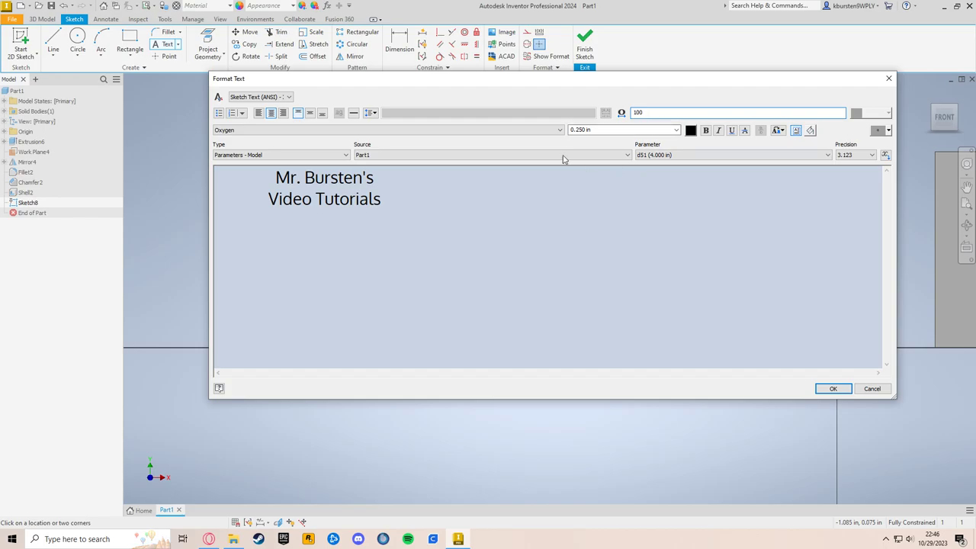
left_click(834, 390)
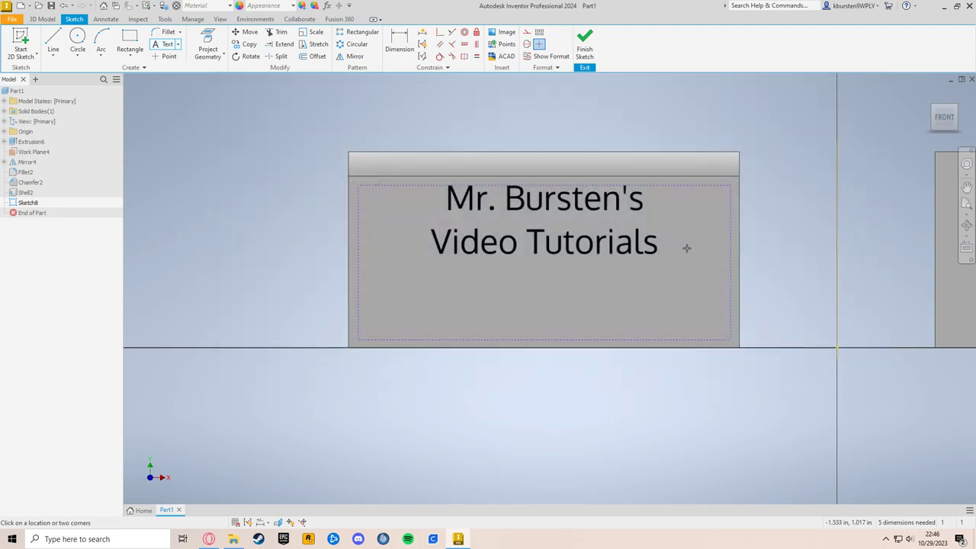
middle_click_drag(692, 277, 649, 273)
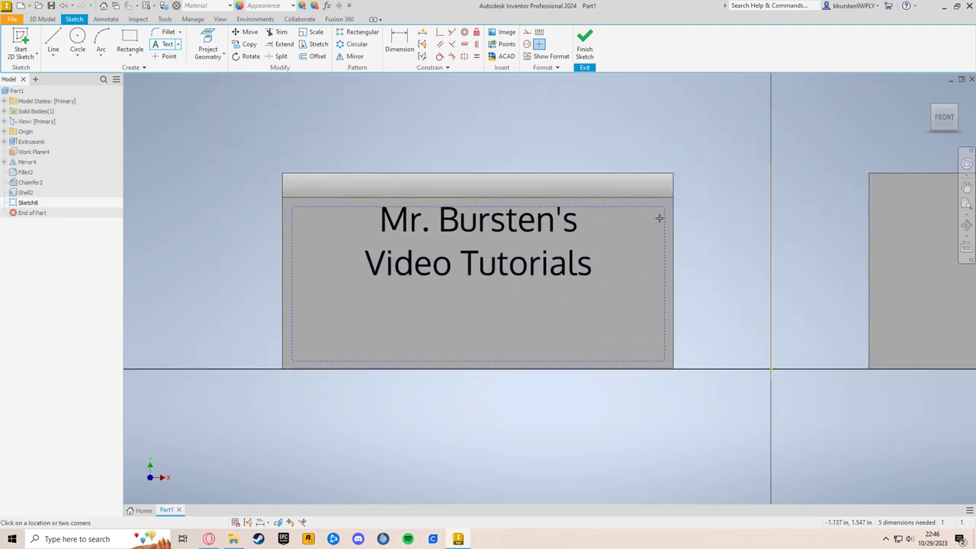
left_click(588, 56)
Step: Use Emboss to engrave the sketch text into the block's front face at a depth of 0.1 in
middle_click_drag(653, 327, 712, 283)
scroll(552, 266, "down", 3)
middle_click_drag(559, 267, 613, 260)
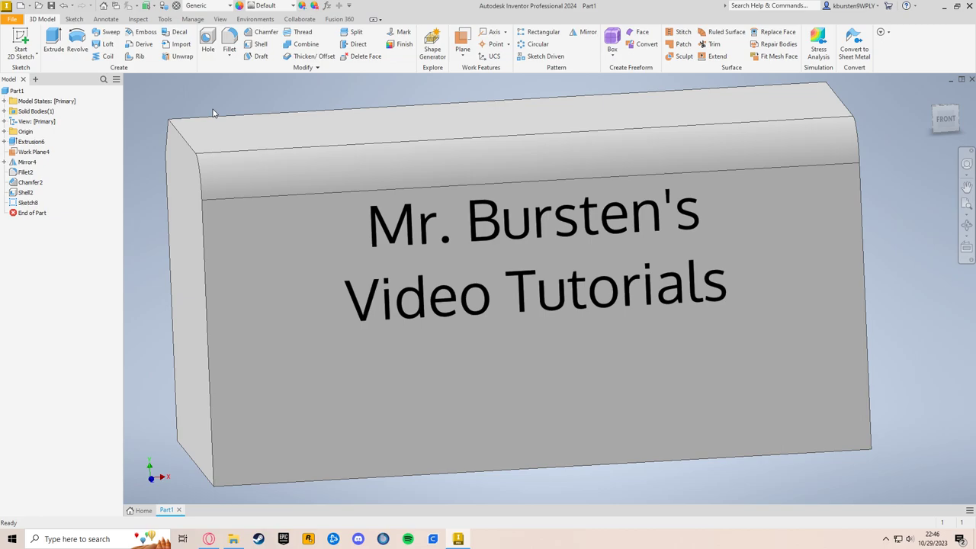
left_click(146, 34)
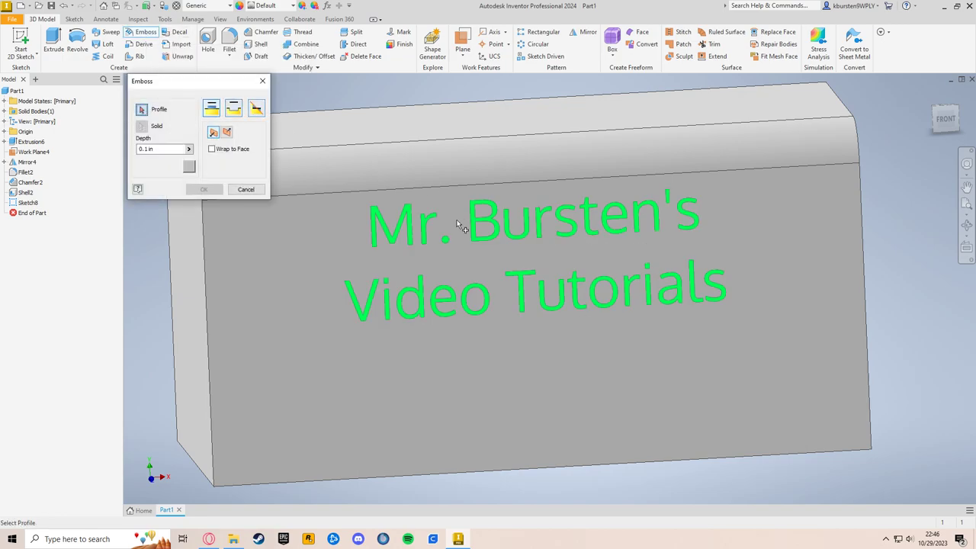
left_click(497, 238)
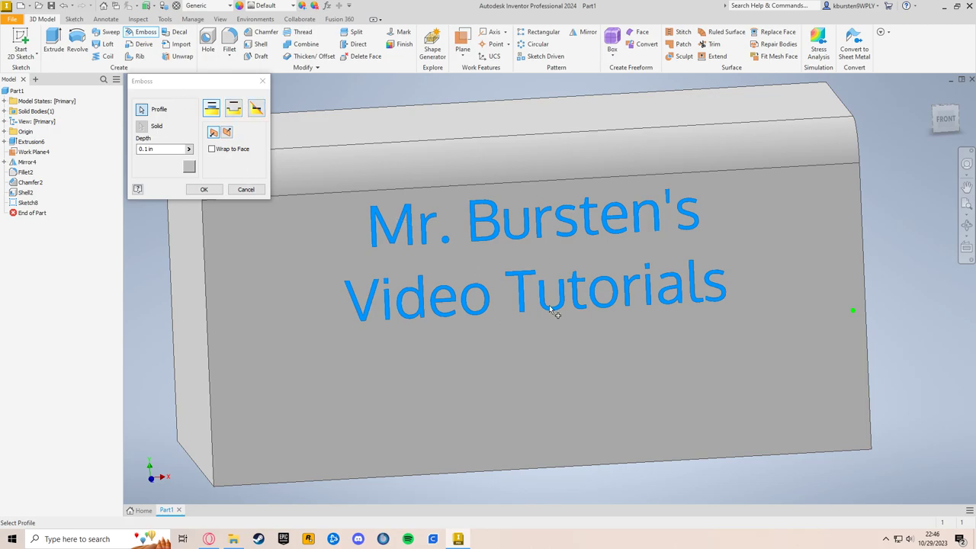
middle_click_drag(429, 326, 438, 321)
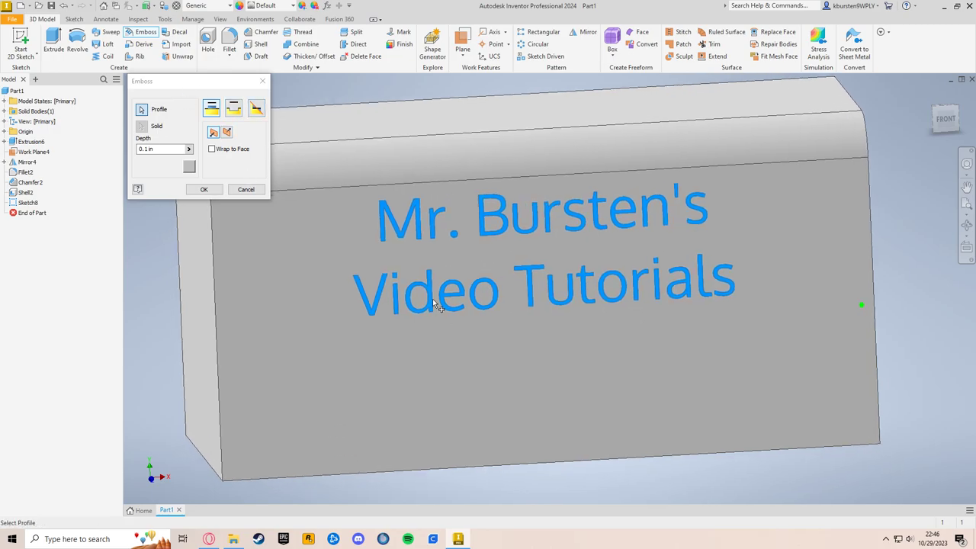
left_click(239, 112)
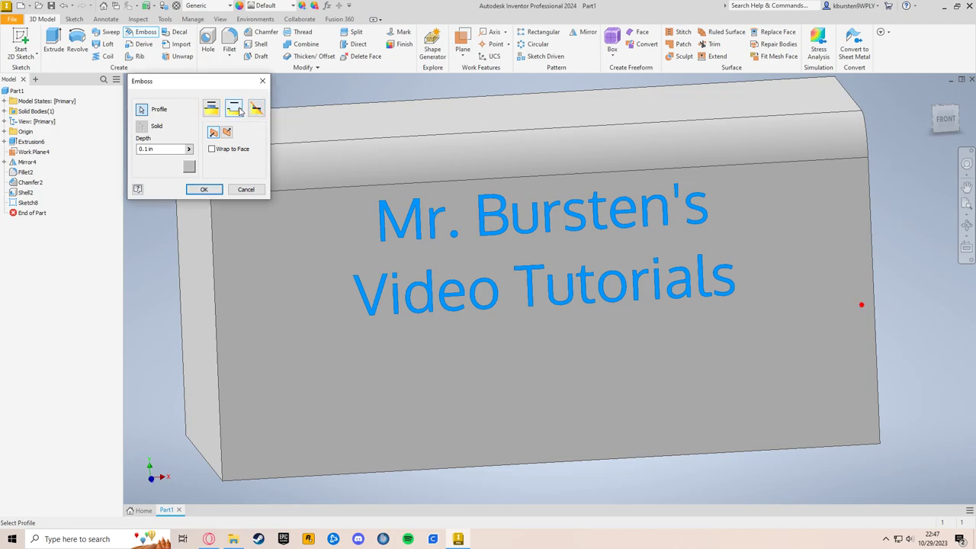
left_click(152, 149)
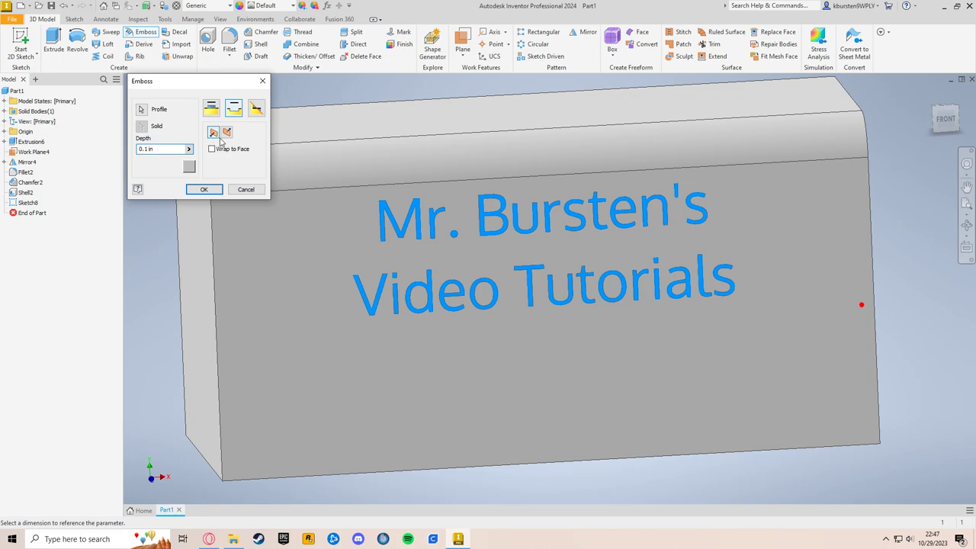
left_click(205, 191)
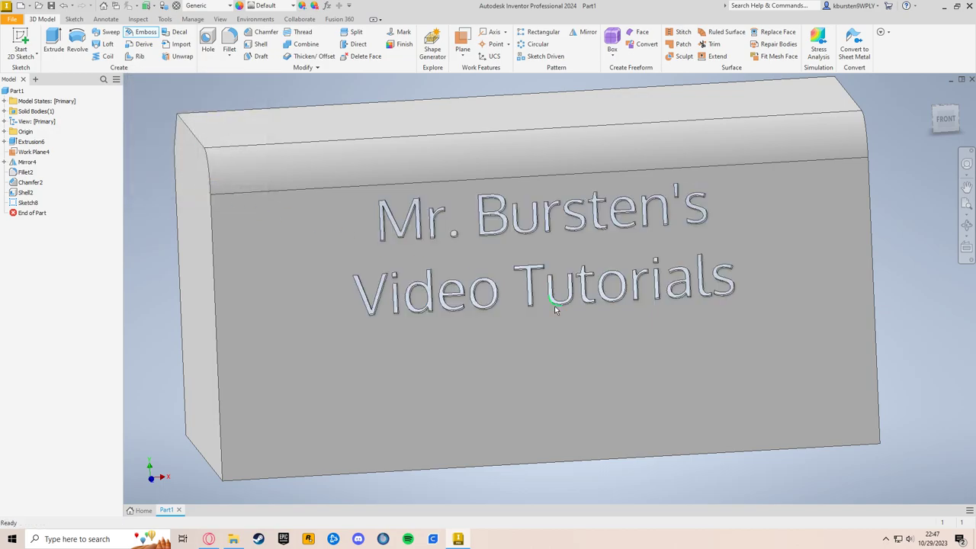
Step: Examine the engraved text from the back and front of the block, and return to the isometric home view
mouse_move(560, 348)
middle_mouse_down("shift")
mouse_move(607, 350)
mouse_move(282, 356)
middle_mouse_up("shift")
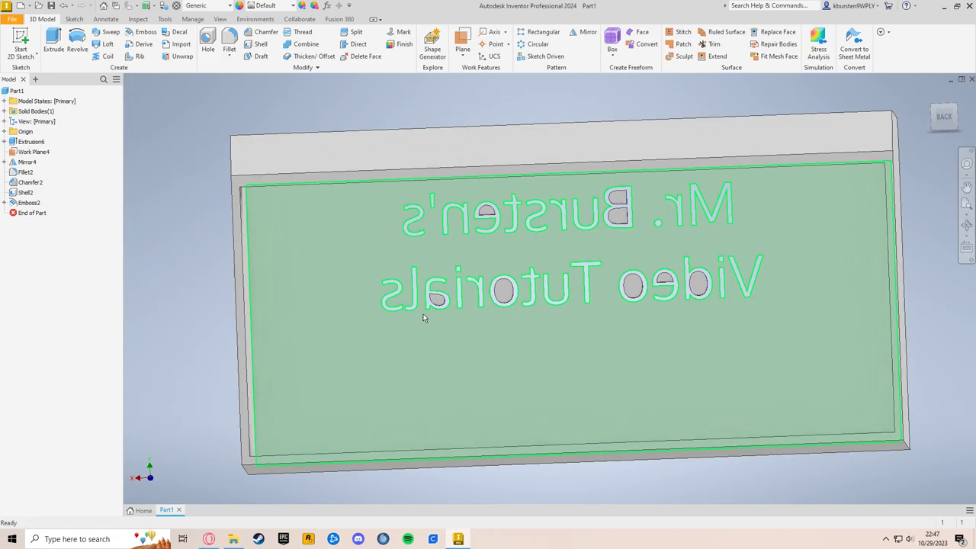
middle_click_drag(813, 319, 279, 333, "shift")
middle_click_drag(856, 261, 815, 272)
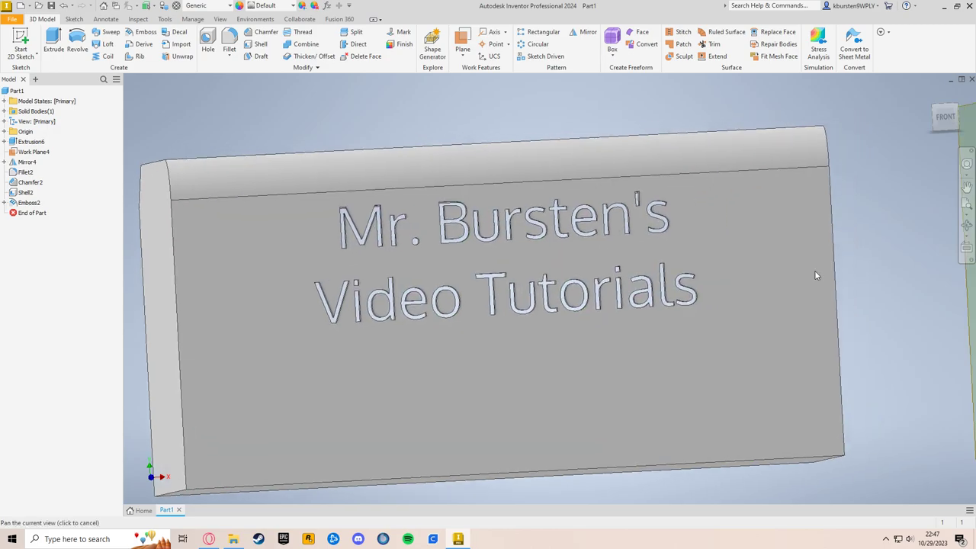
scroll(878, 274, "down", 3)
middle_click_drag(875, 279, 731, 272)
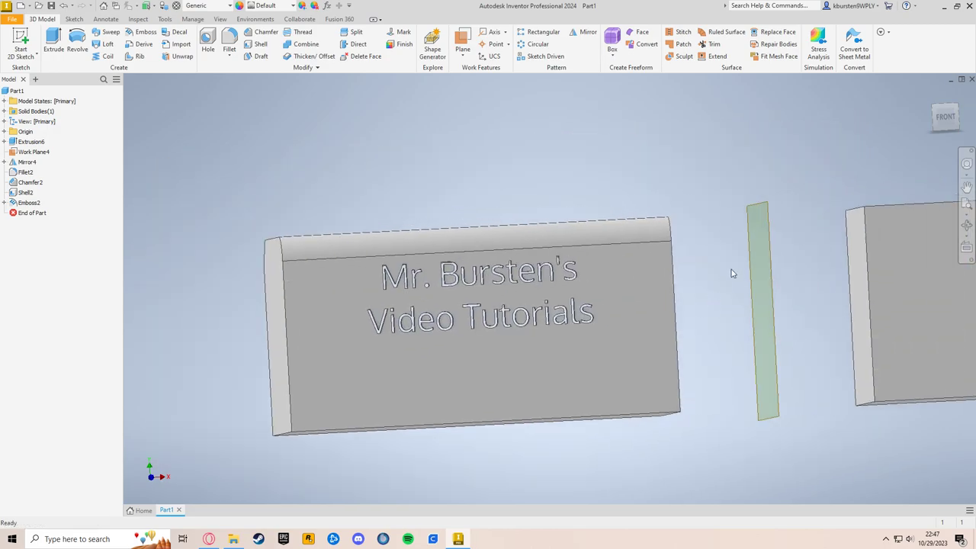
left_click(932, 91)
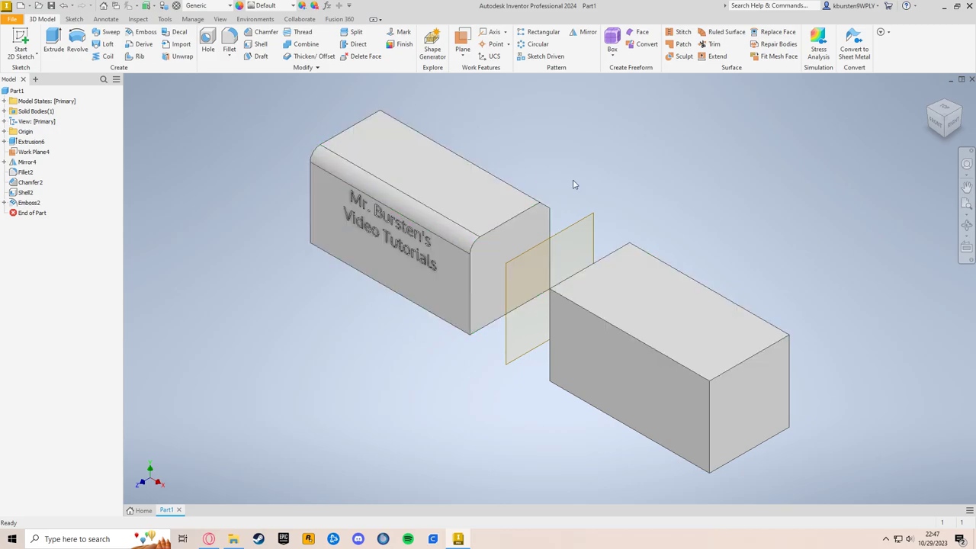
middle_click_drag(758, 342, 666, 313)
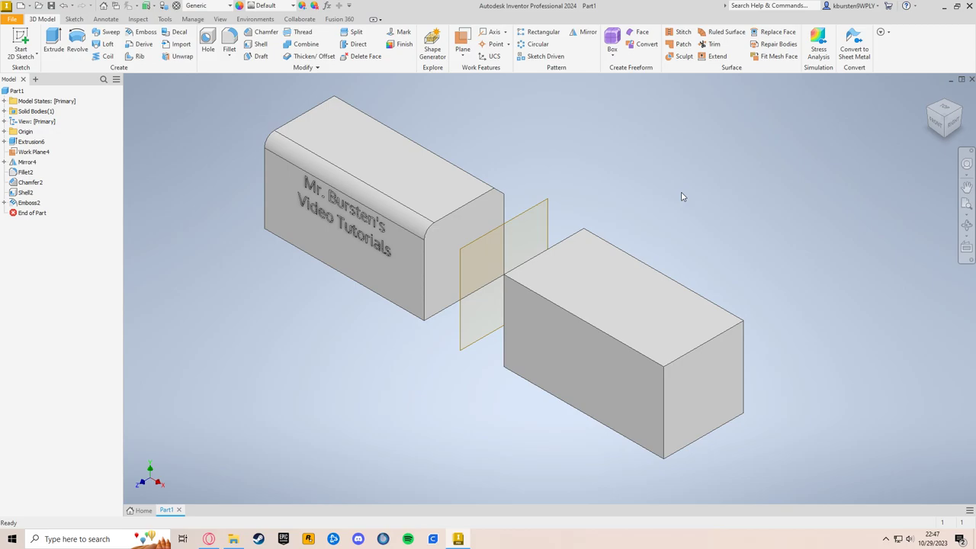
Step: Reopen the text sketch under the emboss feature for editing and dimension the text box's width
left_click(3, 203)
double_click(36, 213)
scroll(508, 252, "down", 2)
scroll(650, 270, "down", 2)
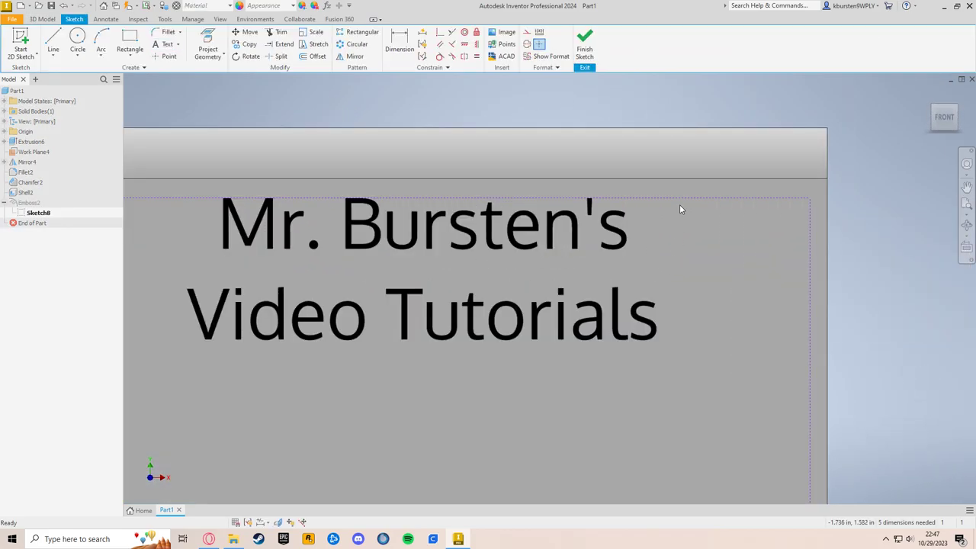
scroll(669, 220, "up", 2)
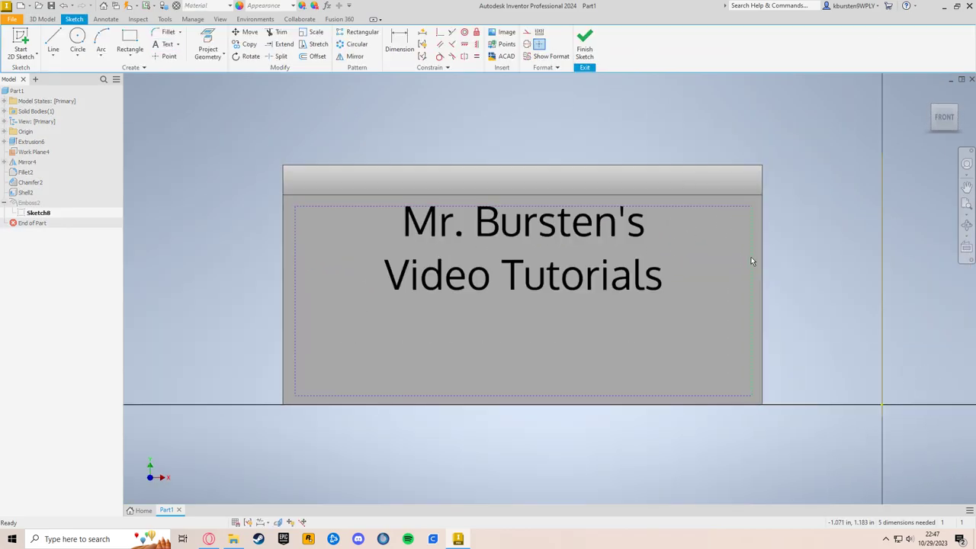
key("d")
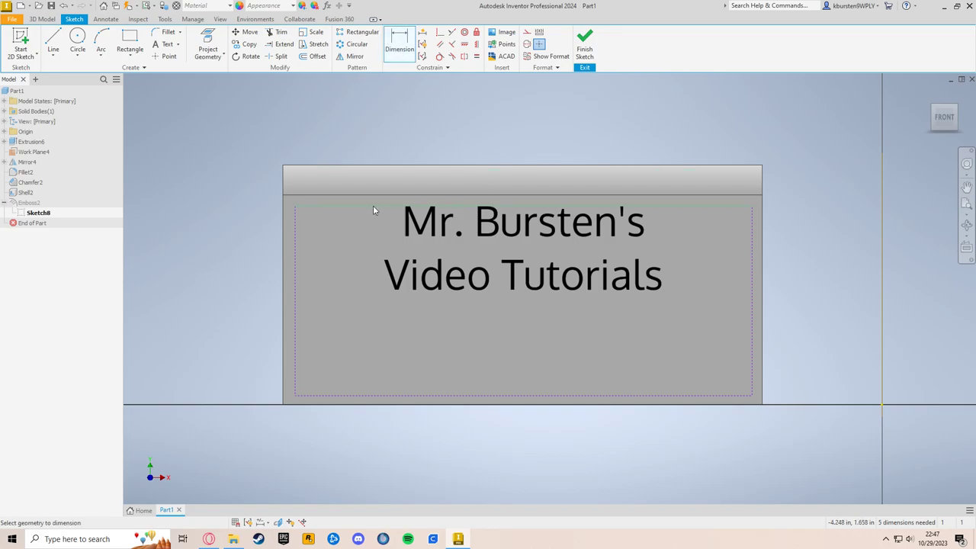
left_click(373, 209)
left_click(373, 220)
key("Return")
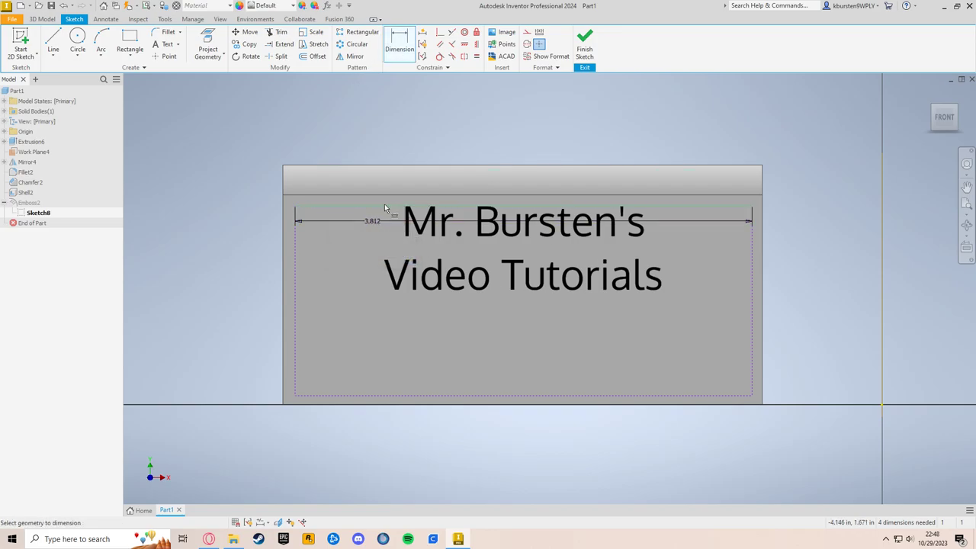
Step: Dimension the gap between the text box's upper edge and the front face's upper edge, and finish the sketch
left_click(379, 204)
left_click(381, 196)
left_click(240, 201)
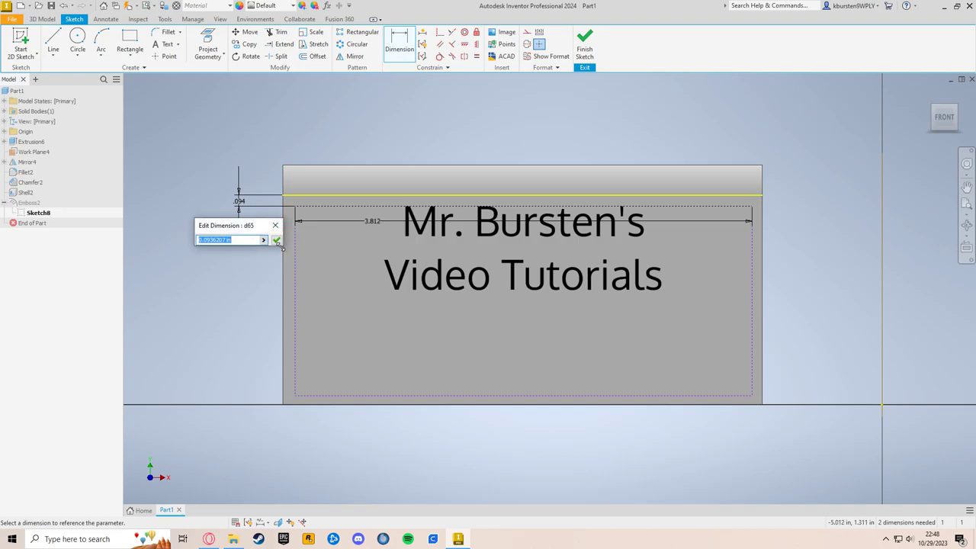
left_click(277, 241)
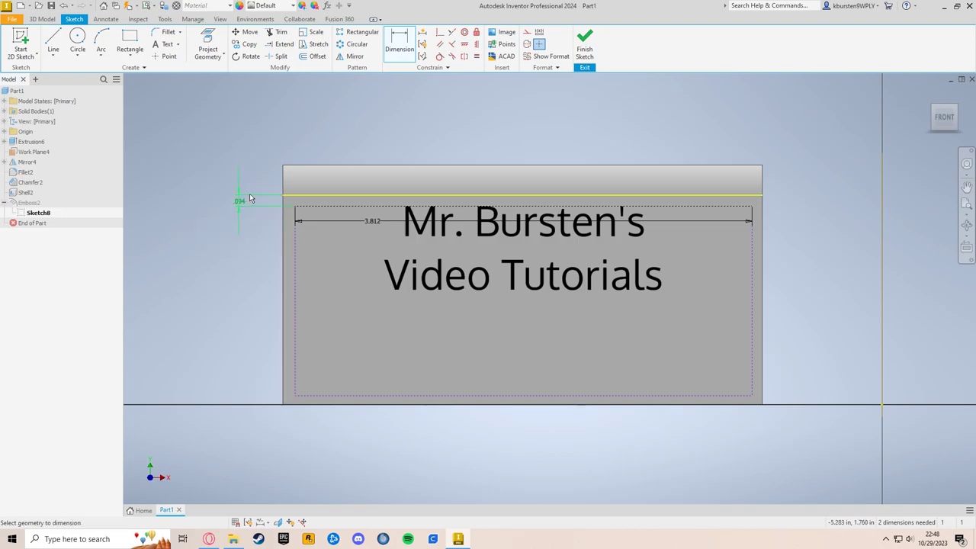
left_click(595, 48)
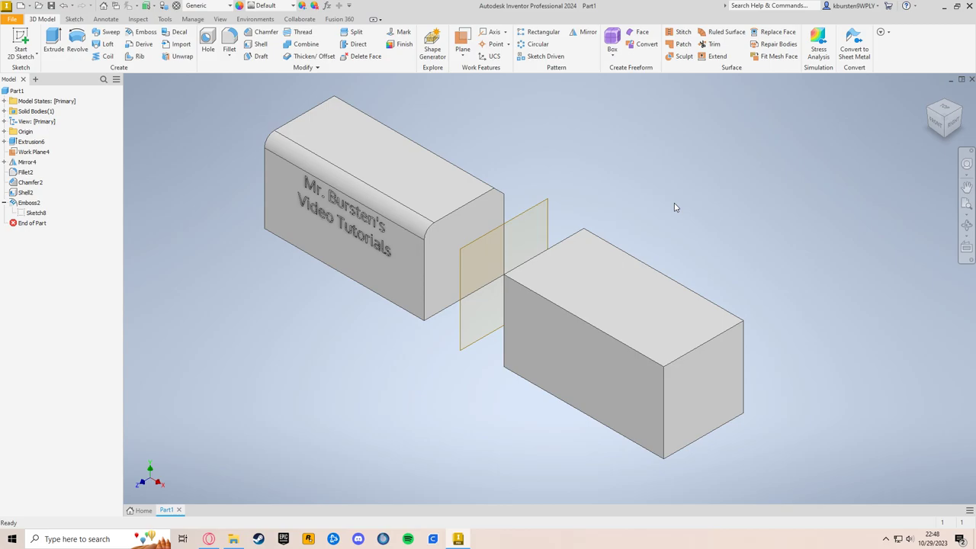
left_click(927, 93)
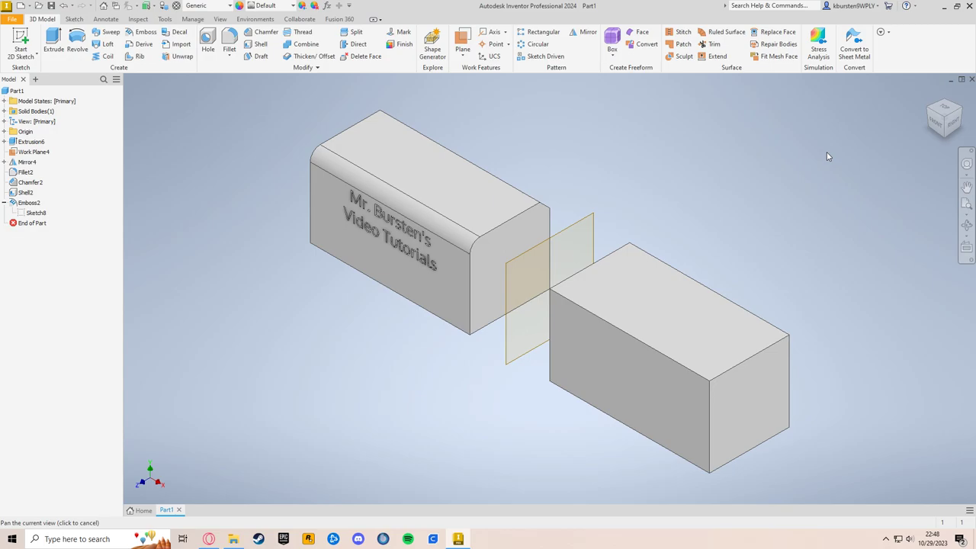
key("alt+z")
left_click(508, 175)
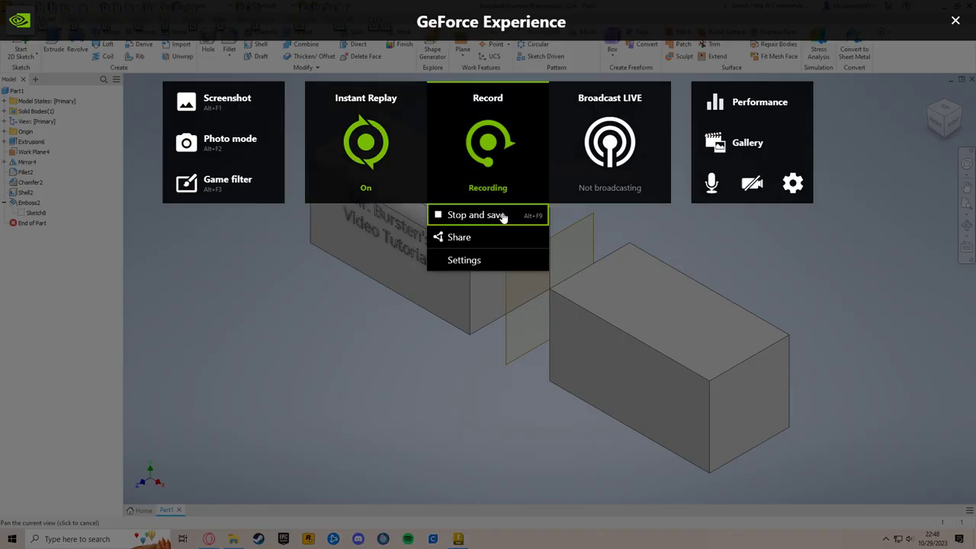